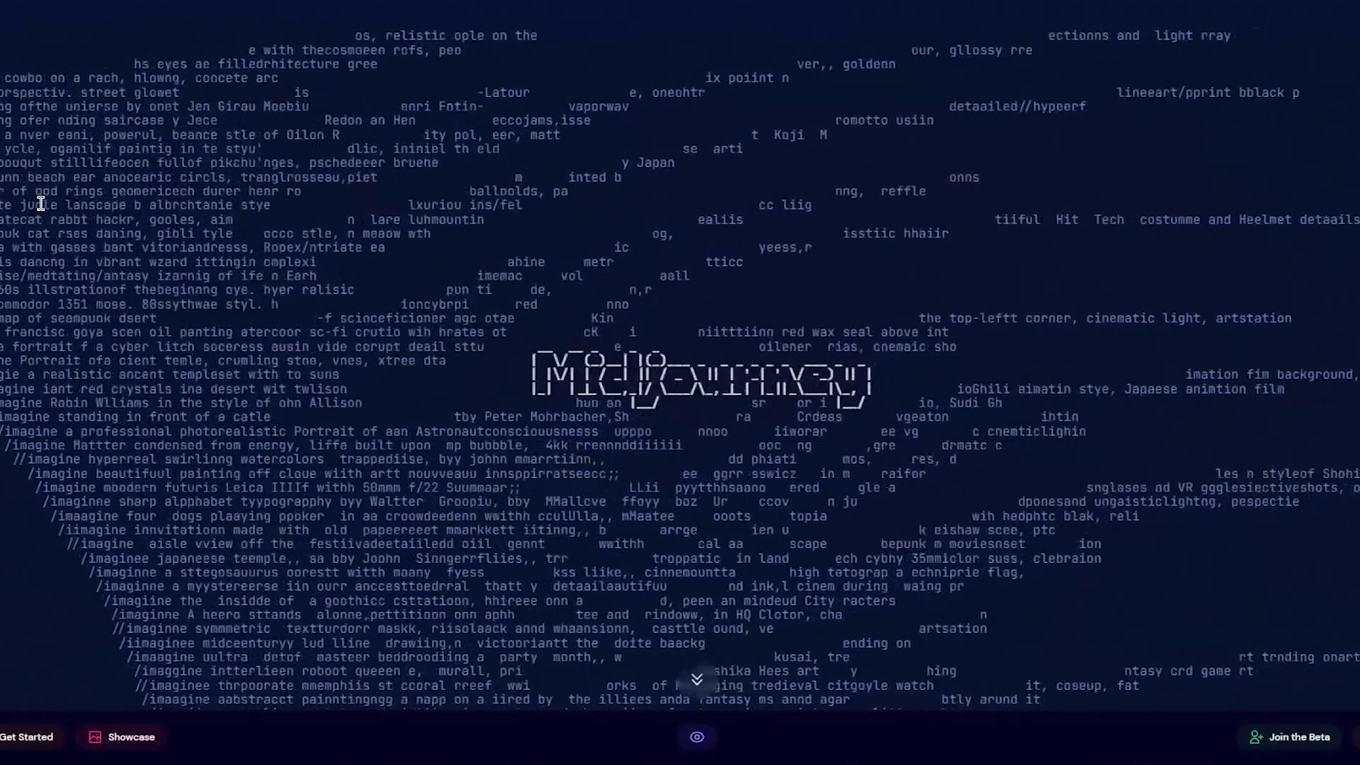
# Scroll down the Midjourney website to read the About section, then back up
pyautogui.scroll(-3, 1250, 405)
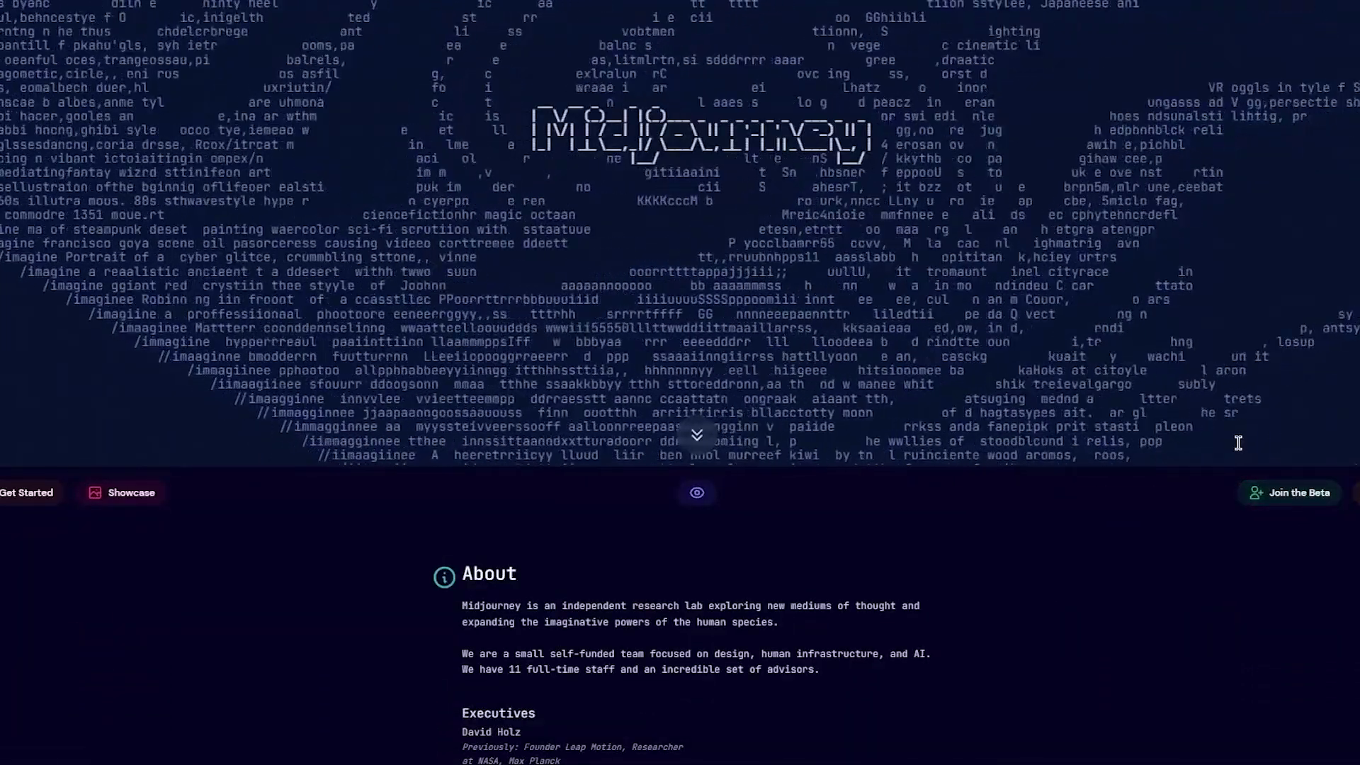
pyautogui.scroll(-3, 440, 453)
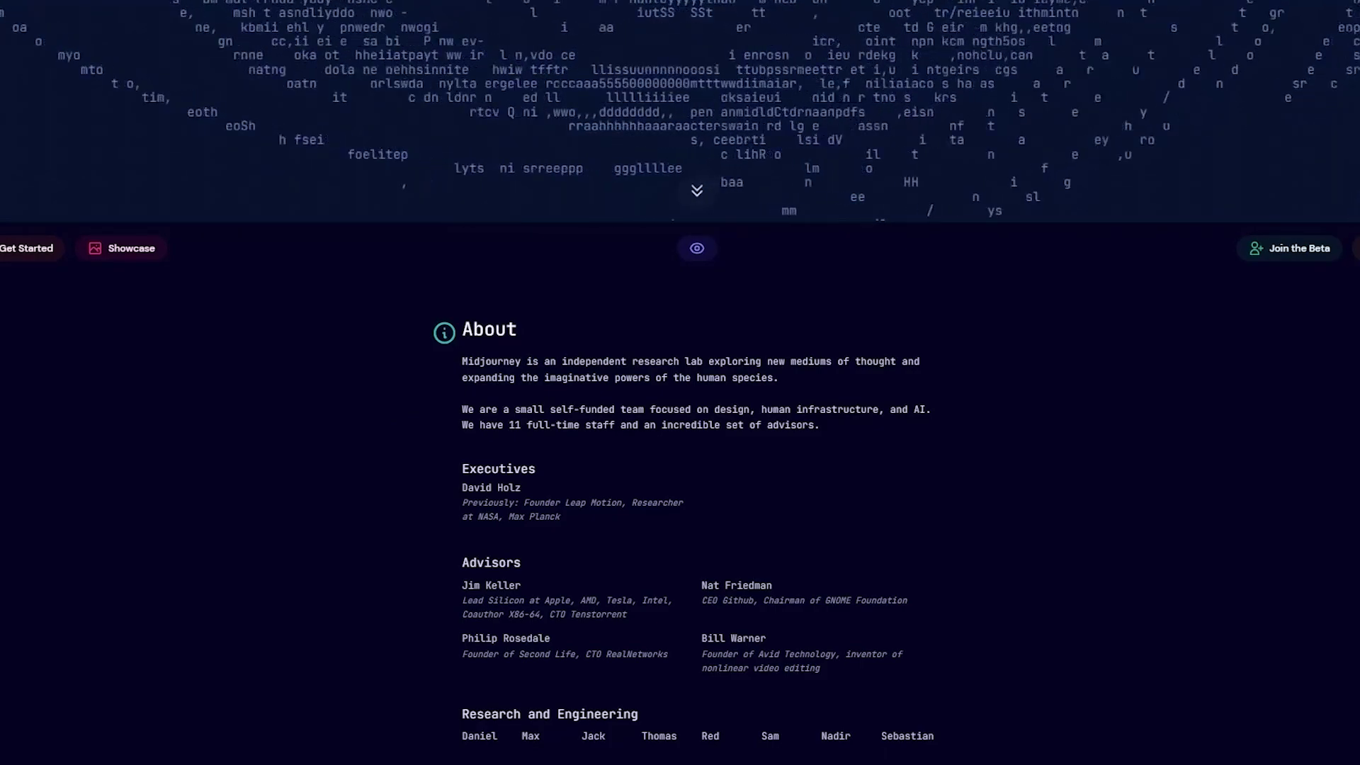
pyautogui.scroll(5, 1208, 212)
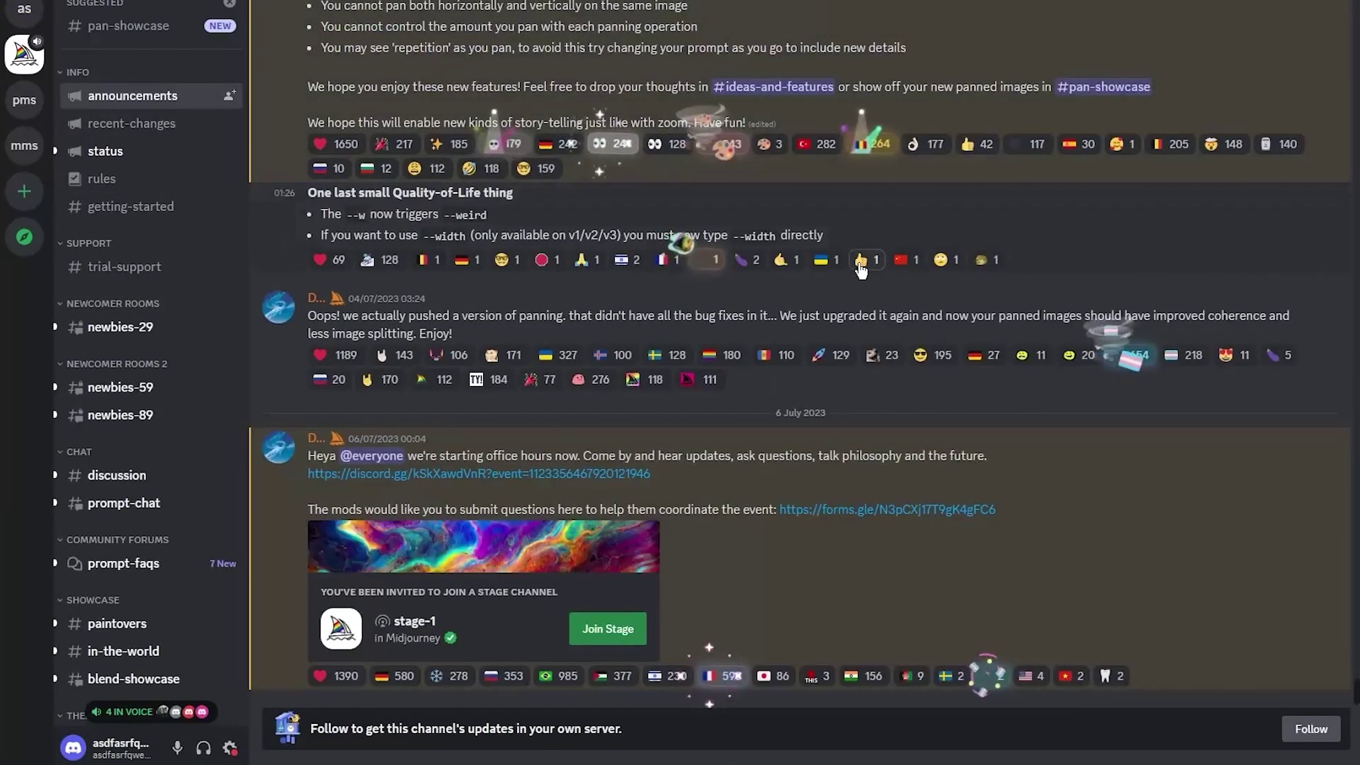
pyautogui.moveTo(861, 270)
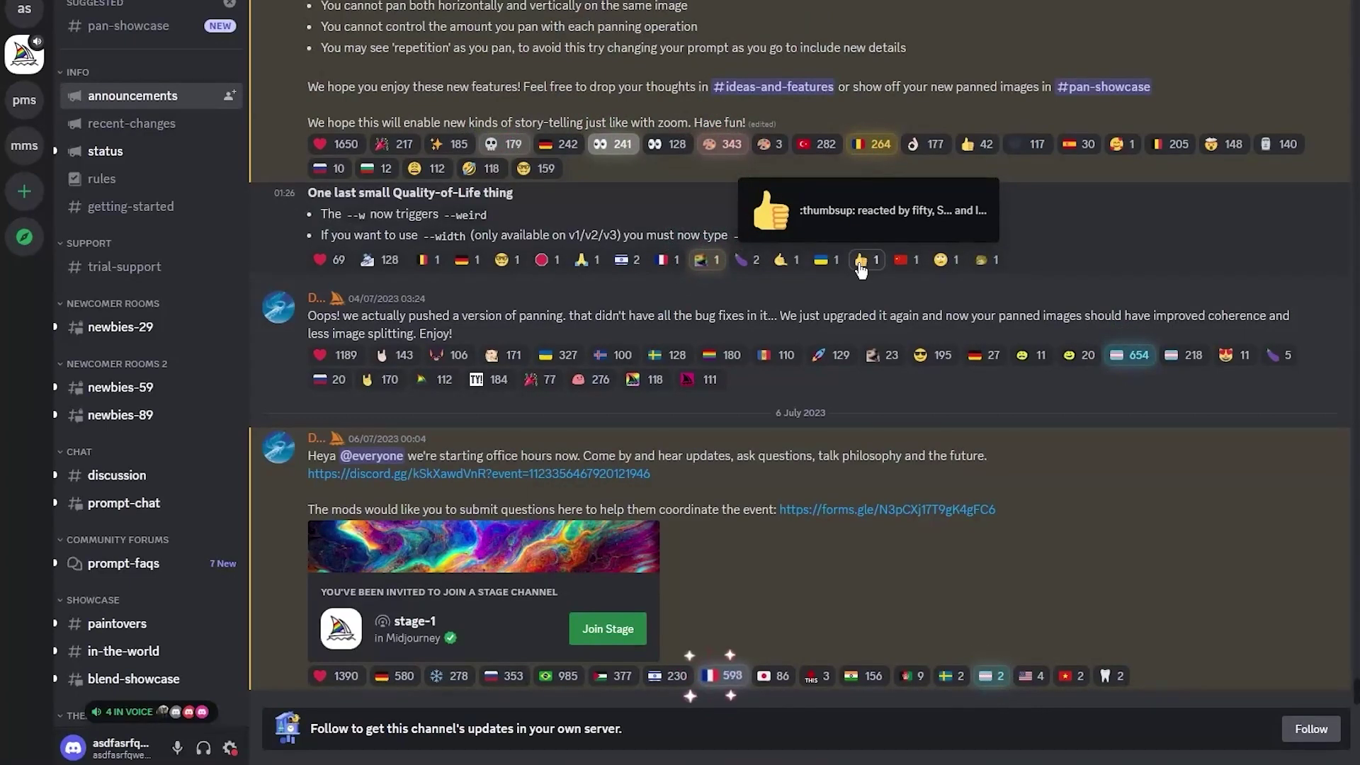
pyautogui.rightClick(867, 259)
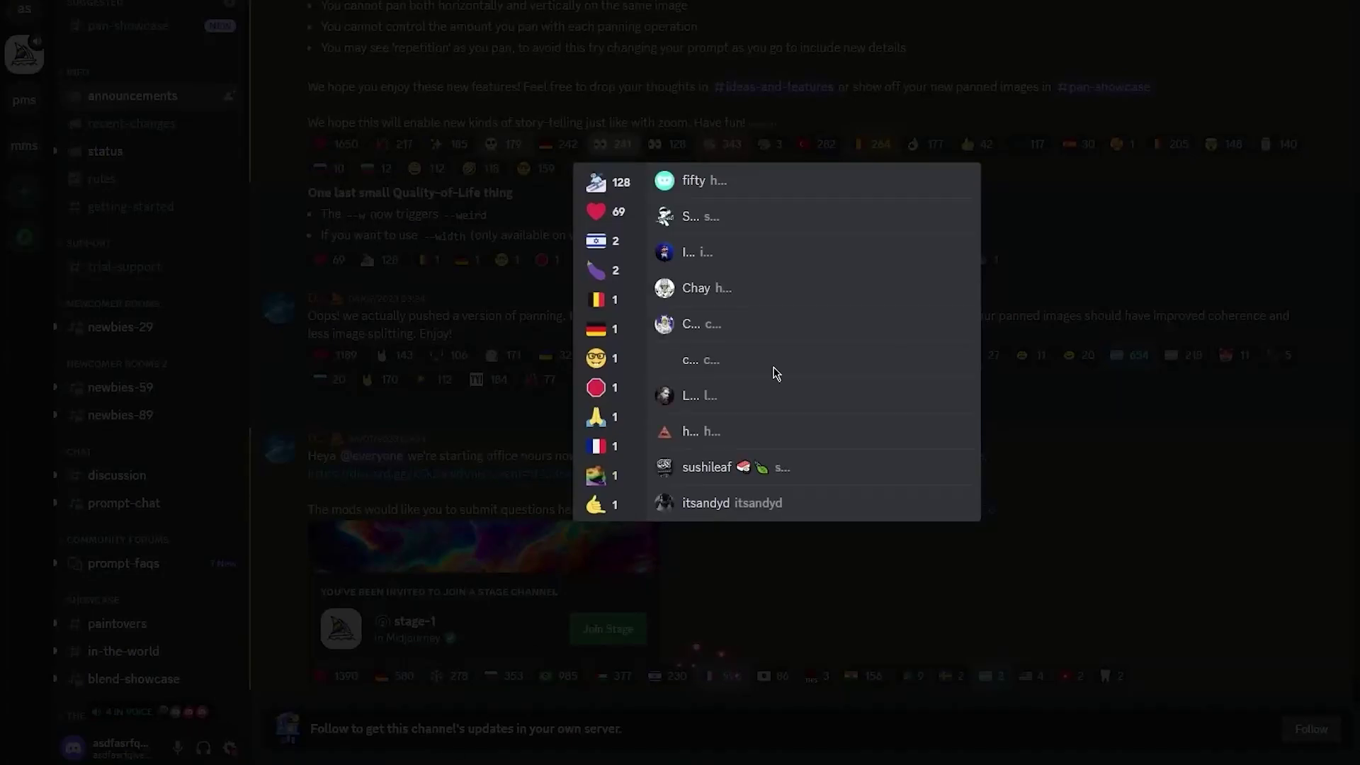
pyautogui.click(1176, 290)
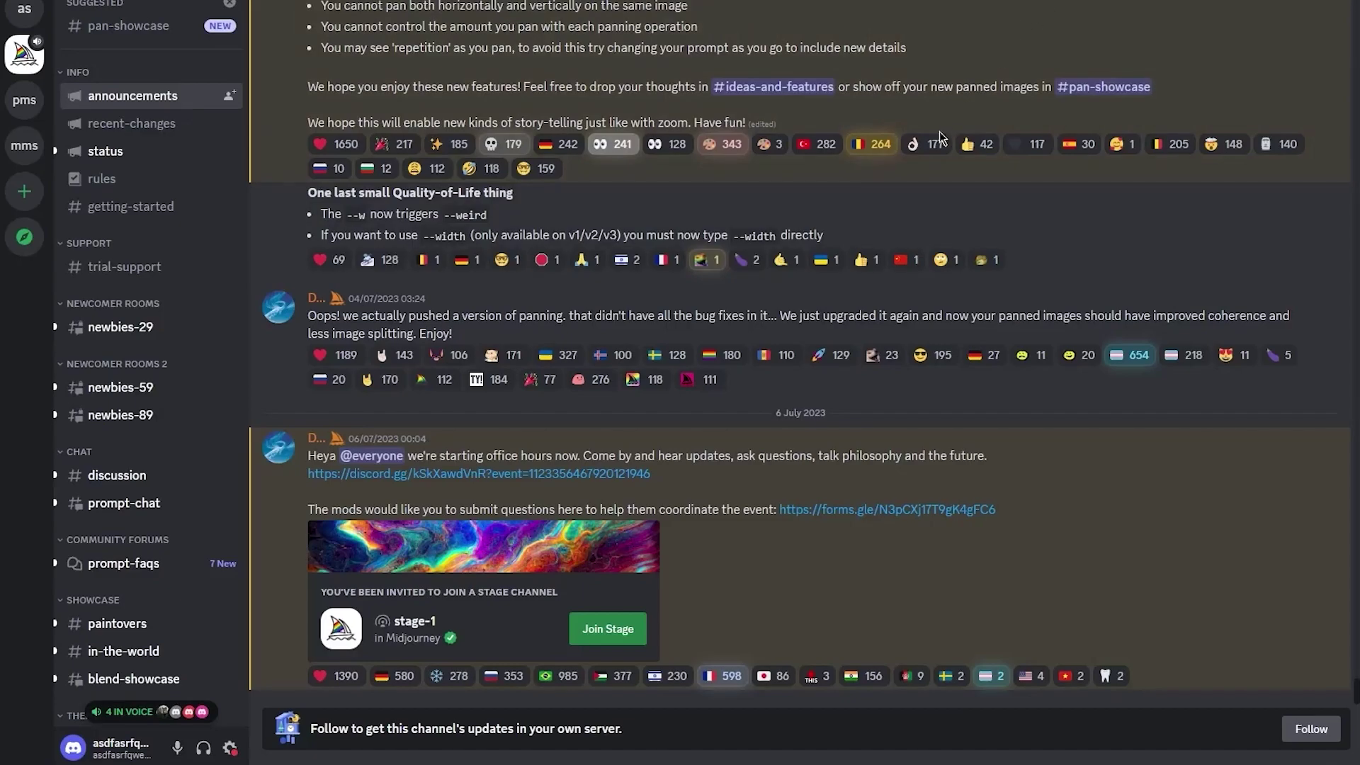
pyautogui.scroll(7, 848, 320)
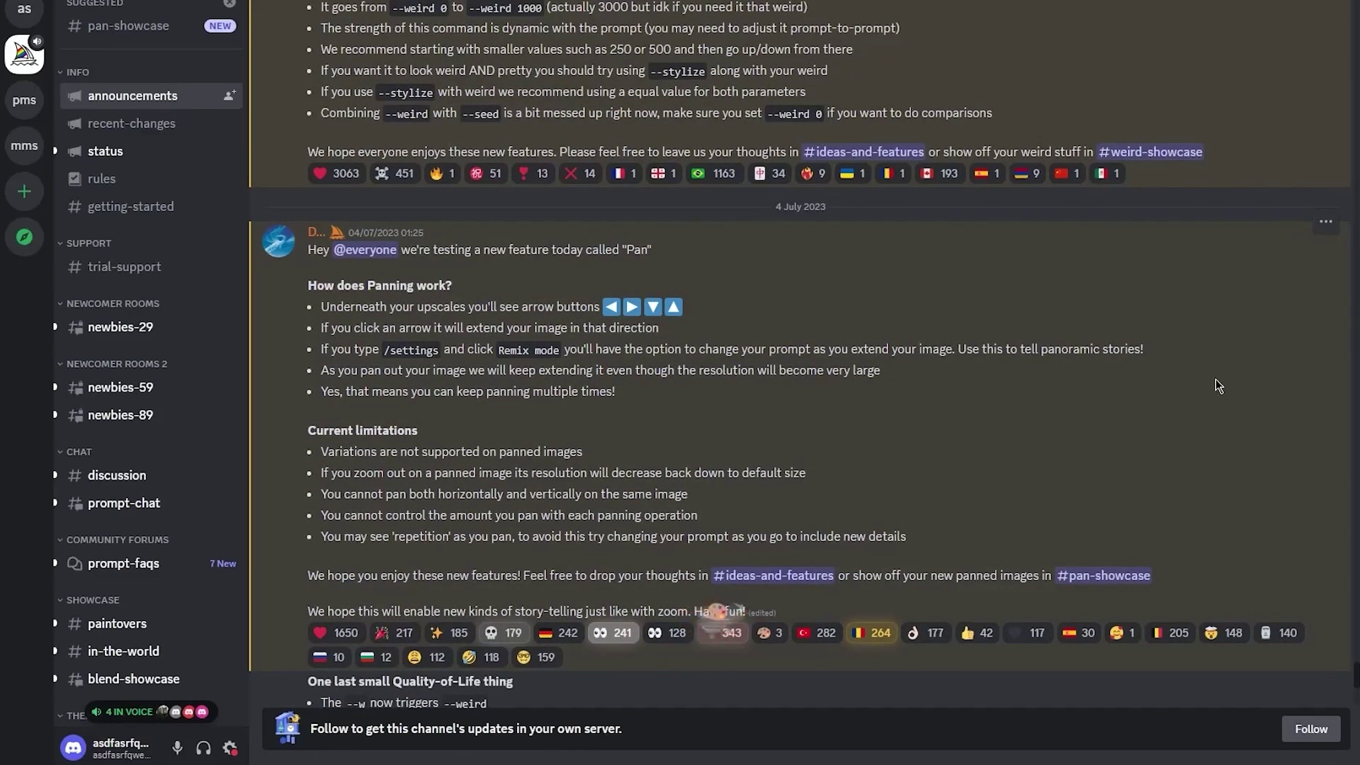
pyautogui.scroll(-6, 1172, 383)
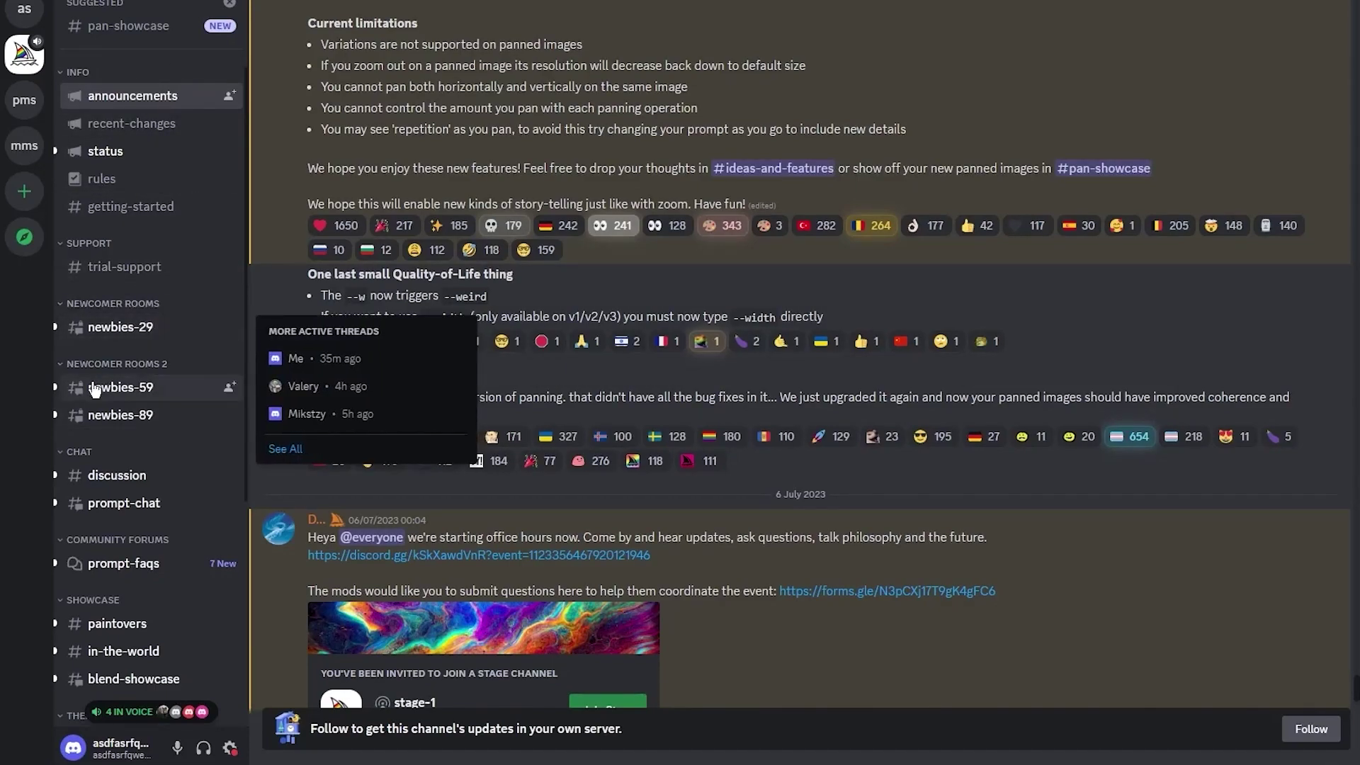
pyautogui.moveTo(113, 406)
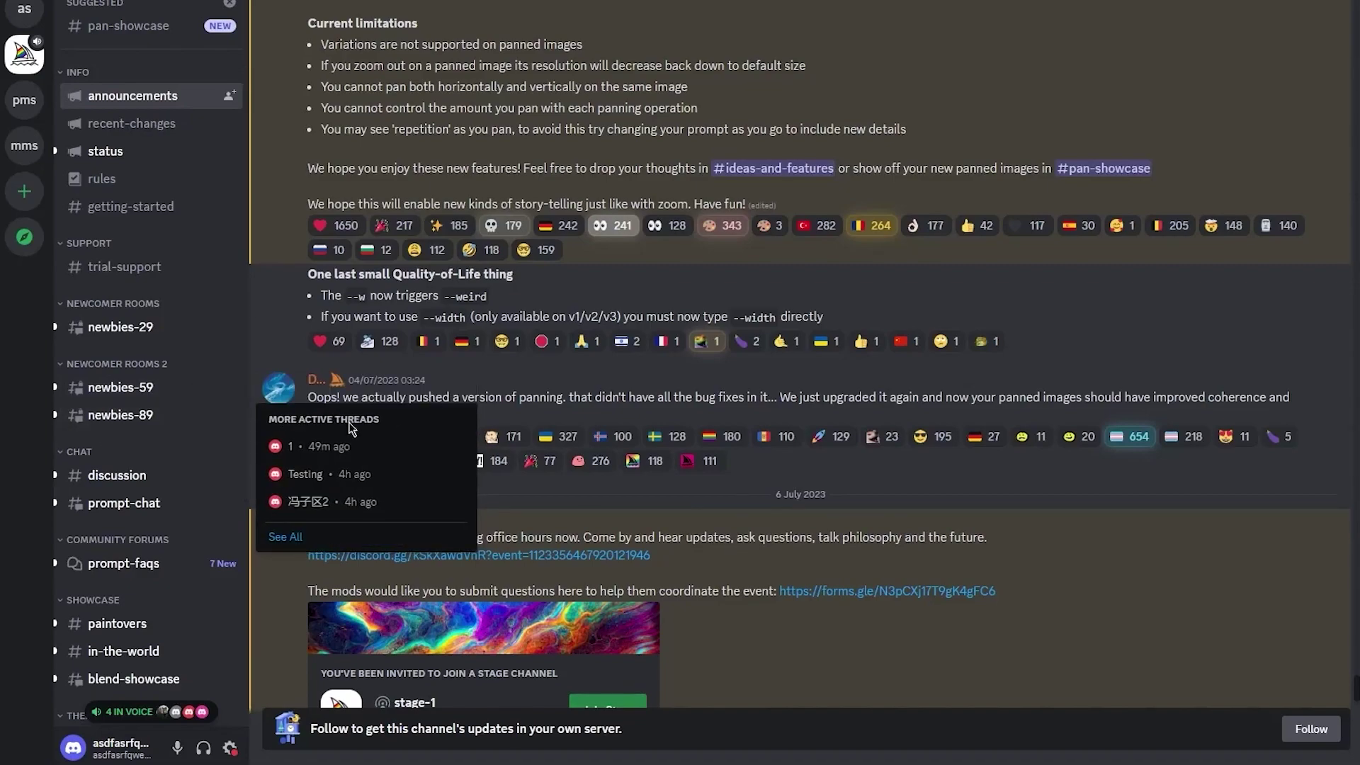
# Open #newbies-29 and browse the Midjourney Bot's posted image generations
pyautogui.click(121, 332)
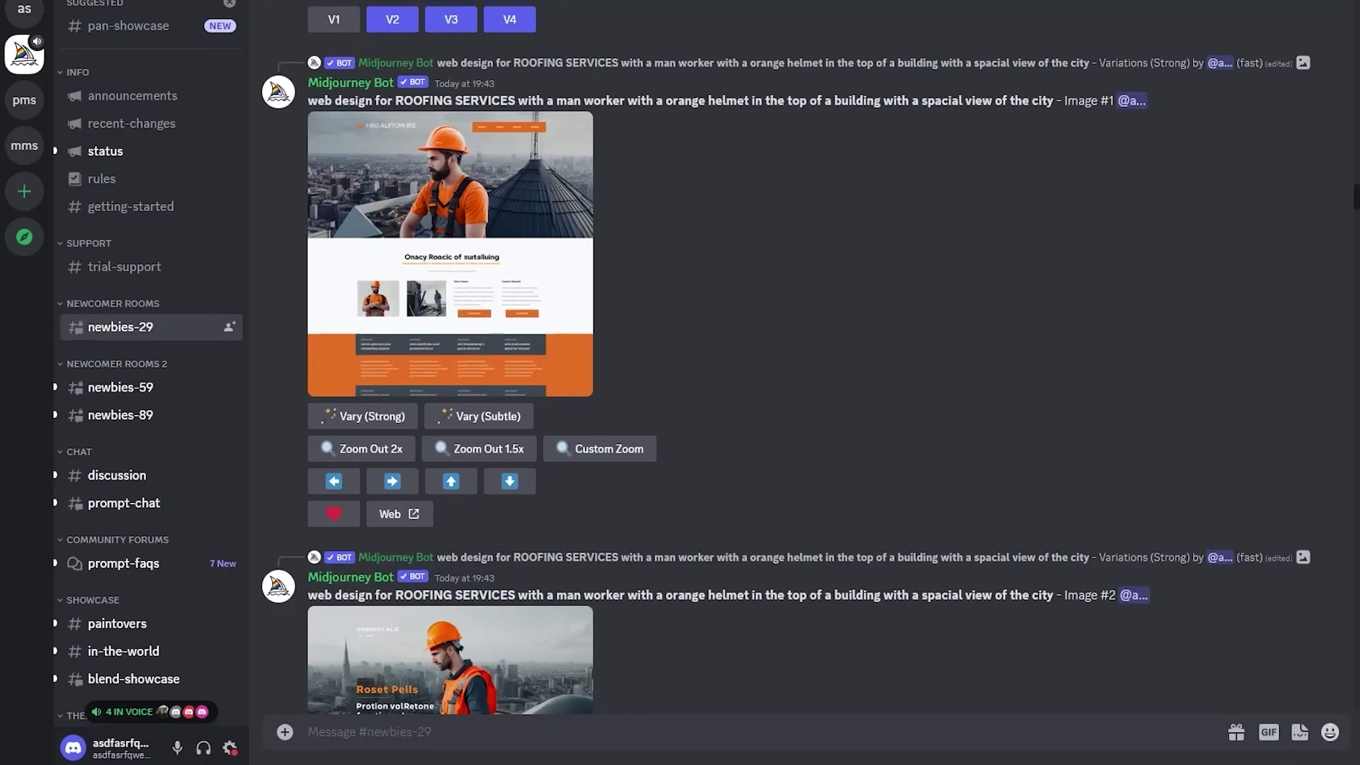
pyautogui.scroll(-15, 862, 103)
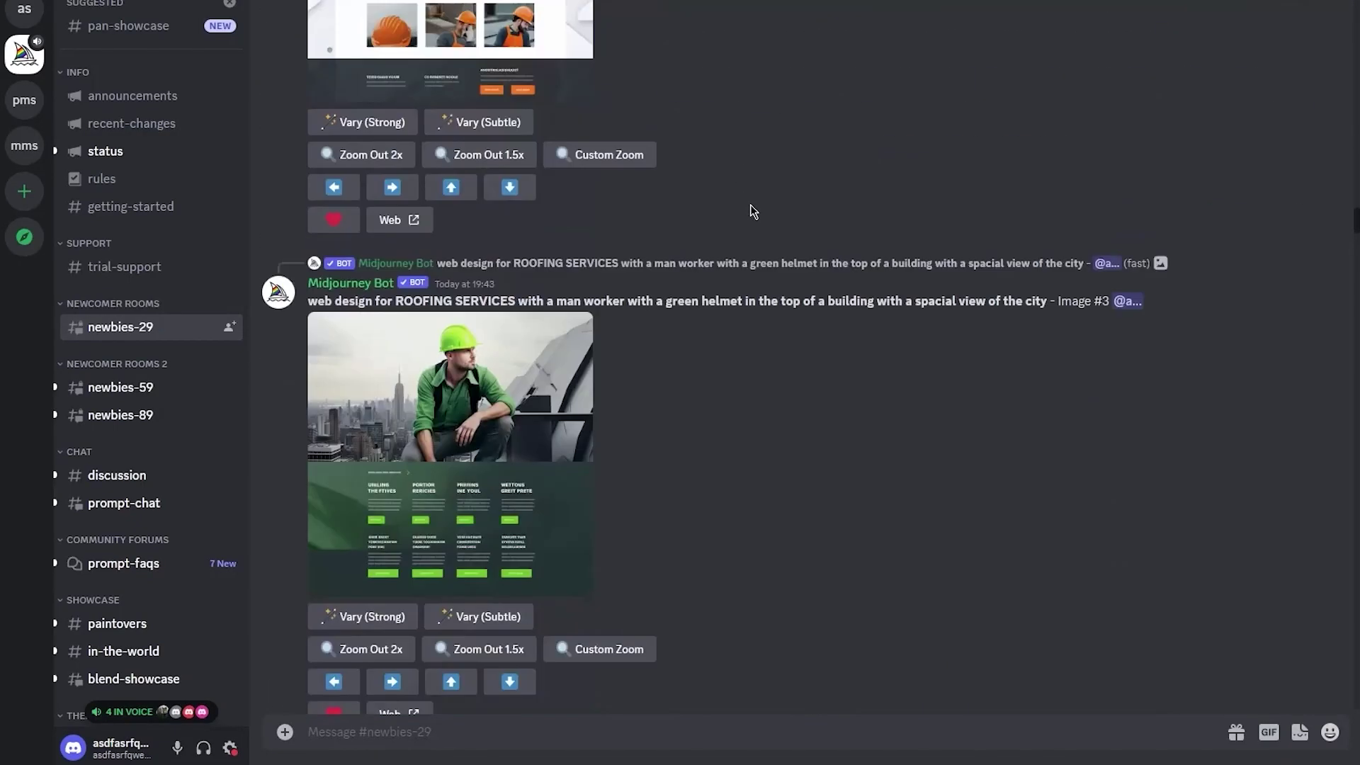
pyautogui.scroll(-15, 779, 219)
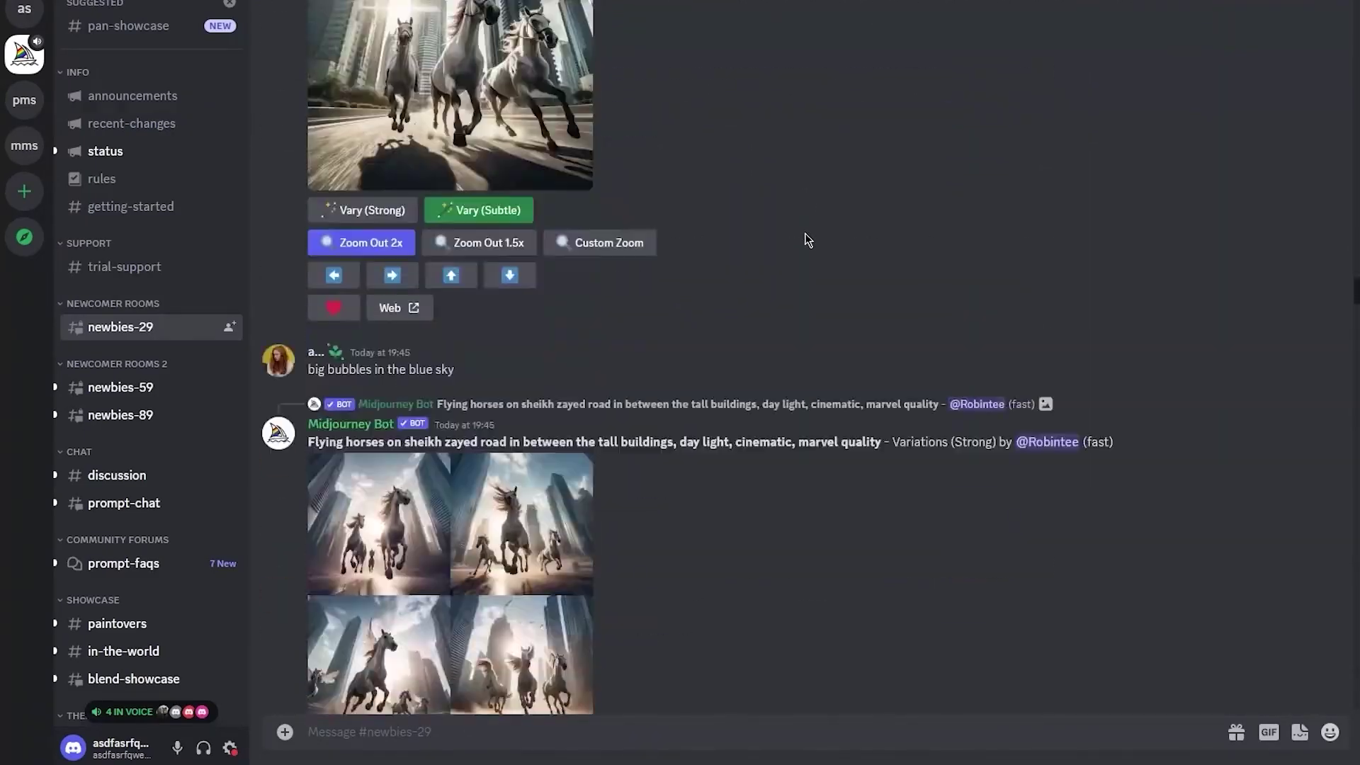
pyautogui.scroll(-15, 808, 239)
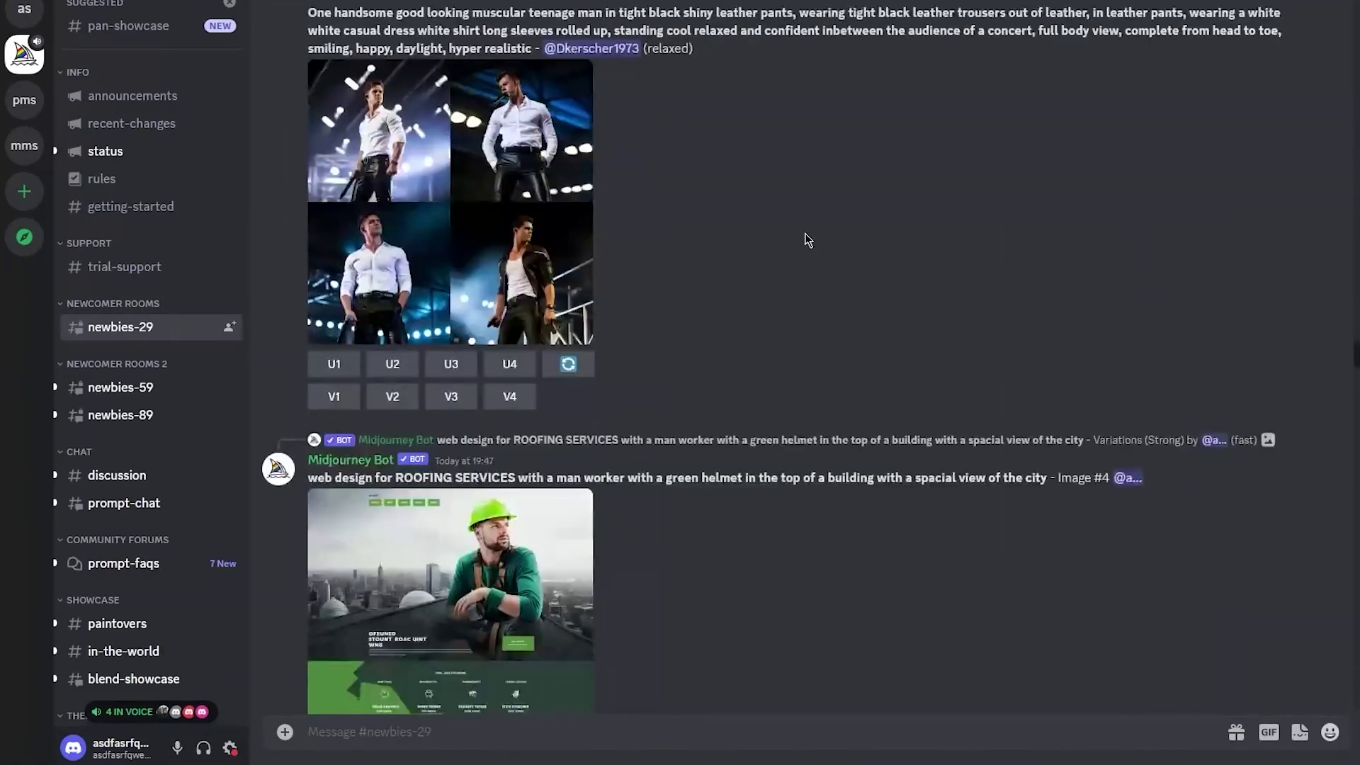
pyautogui.scroll(-15, 806, 235)
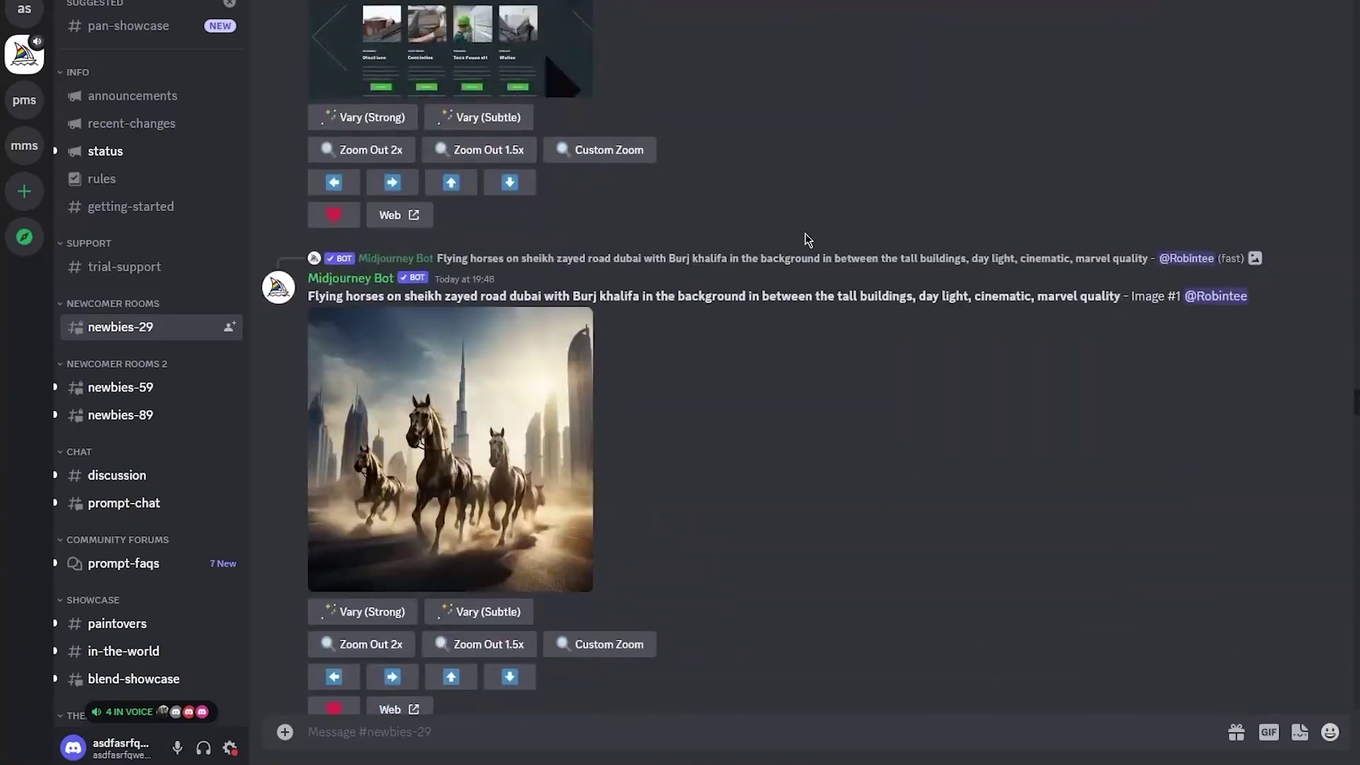
pyautogui.scroll(-5, 806, 236)
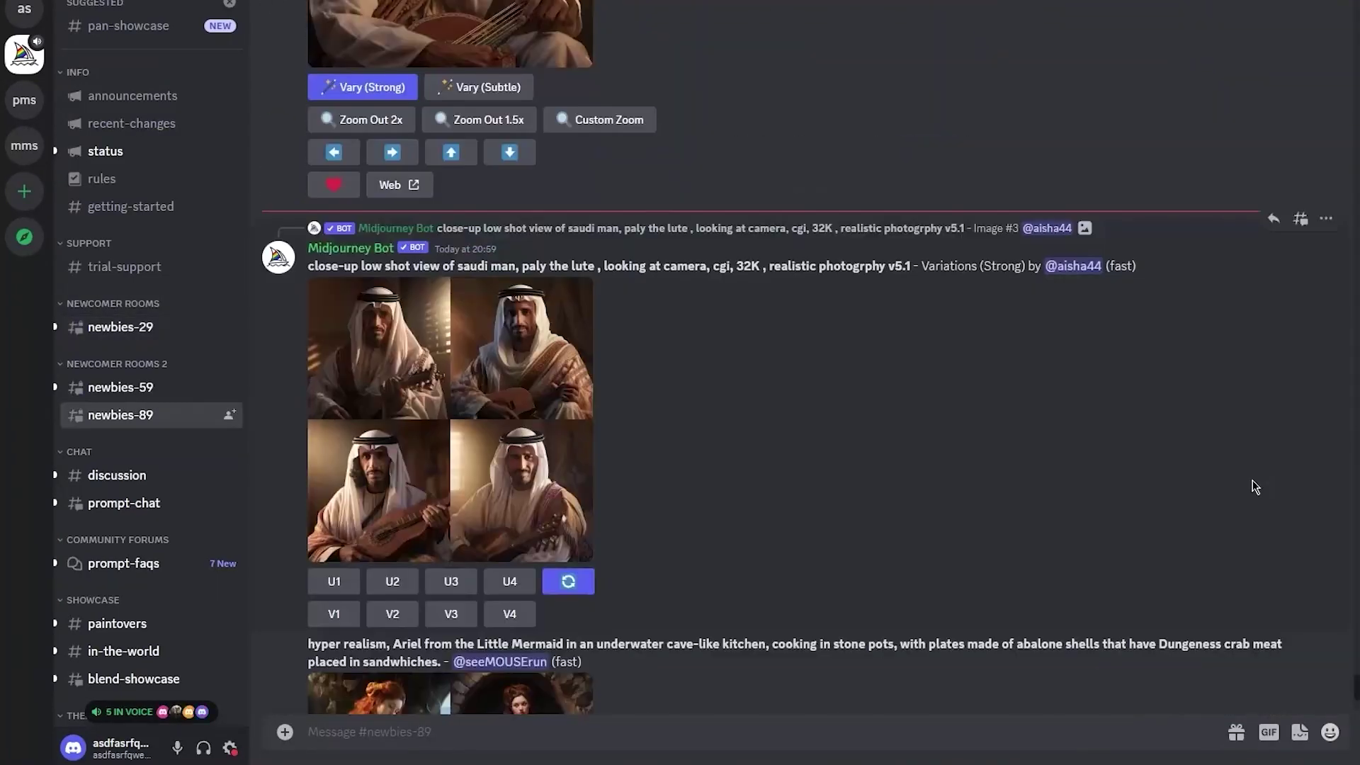
pyautogui.scroll(-15, 1255, 487)
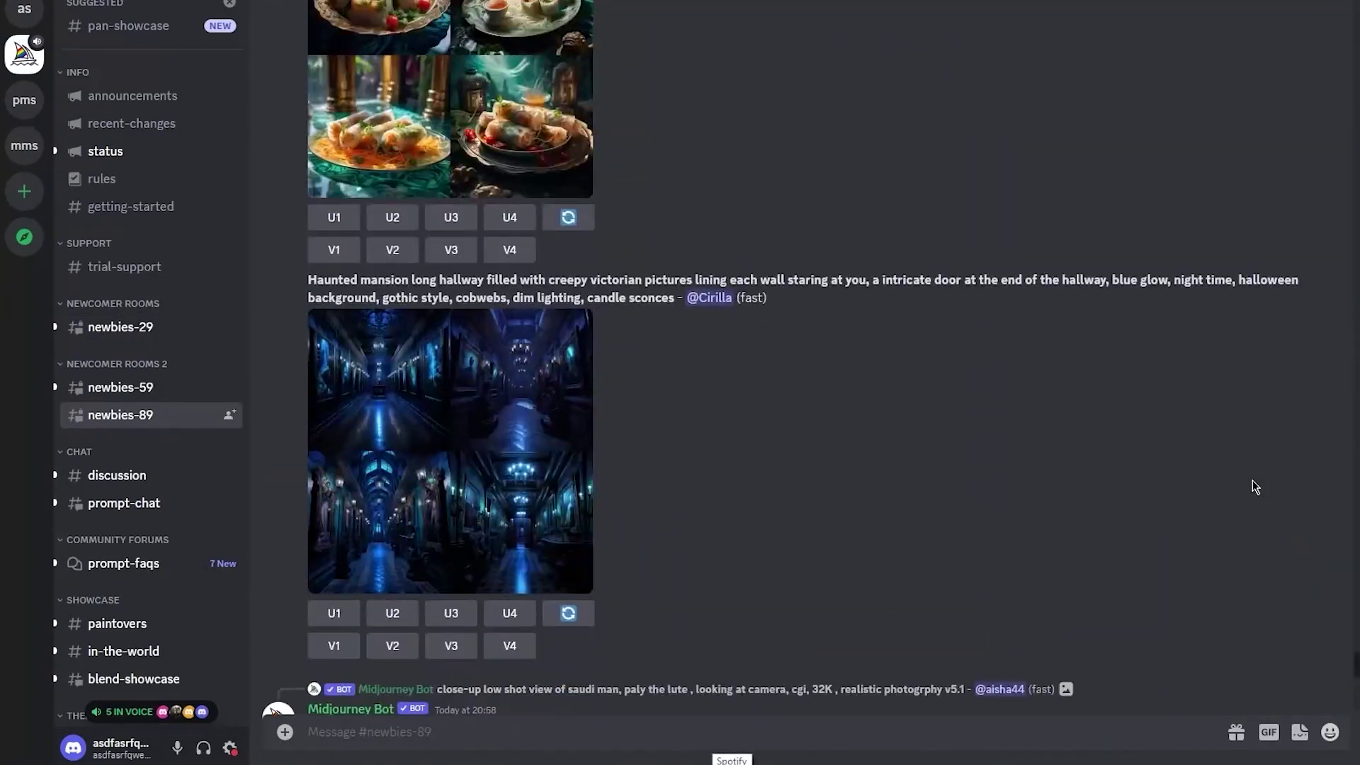
pyautogui.scroll(10, 1254, 487)
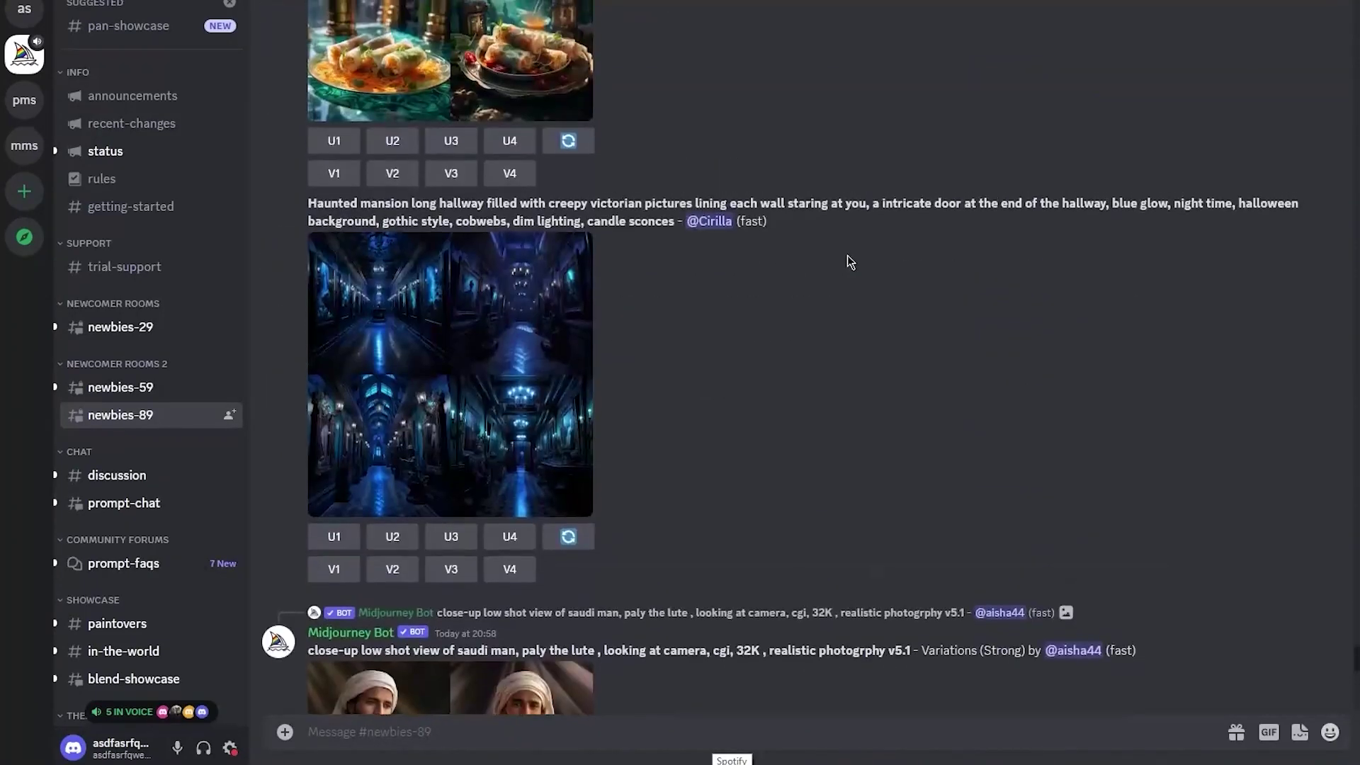
pyautogui.scroll(-8, 851, 260)
pyautogui.scroll(8, 850, 262)
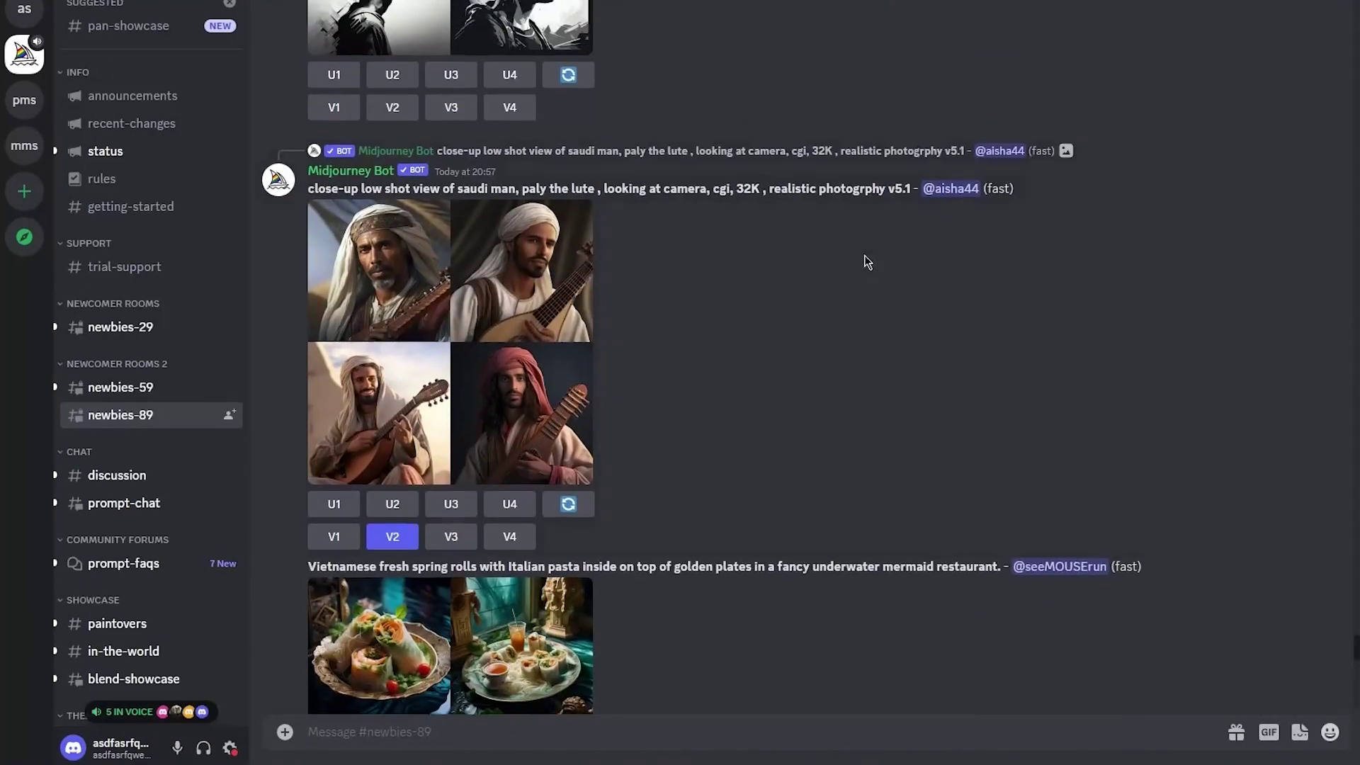
pyautogui.scroll(-15, 1068, 370)
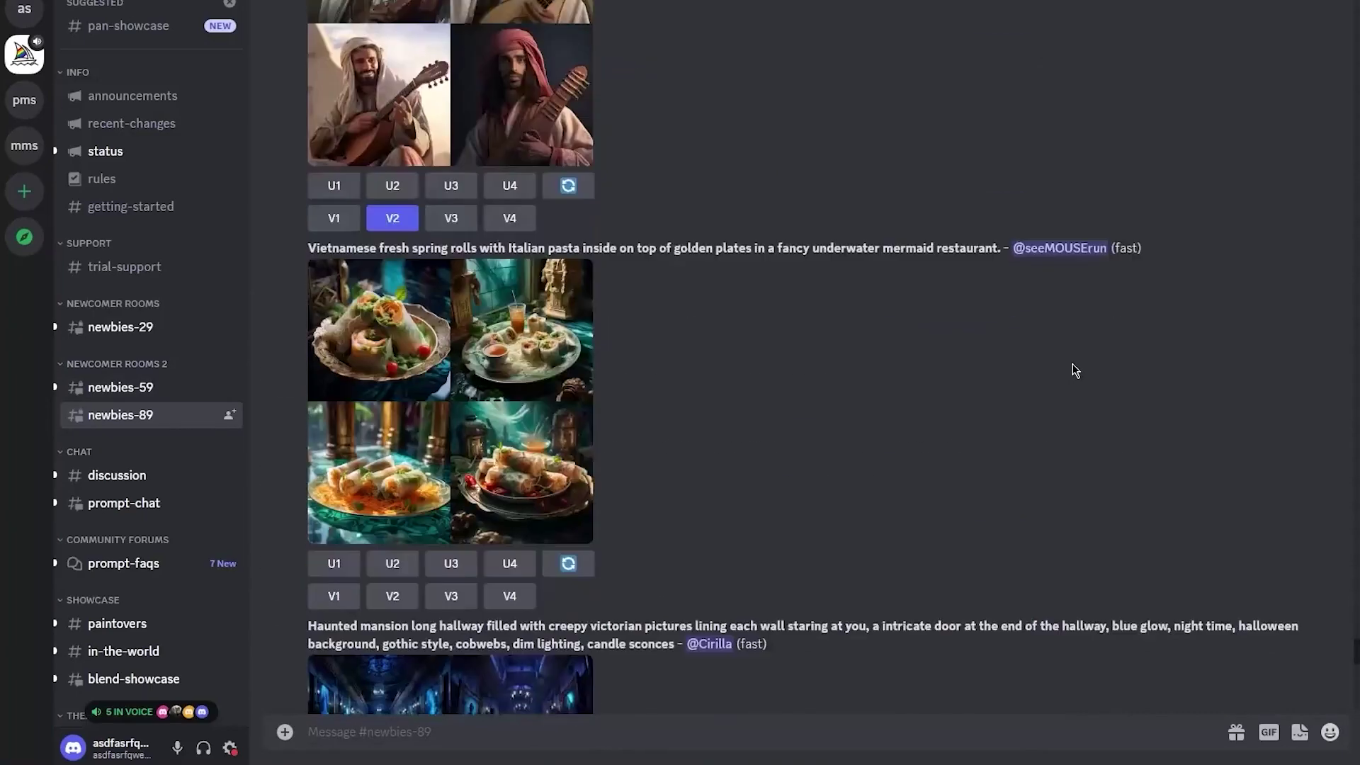
pyautogui.scroll(-10, 1068, 314)
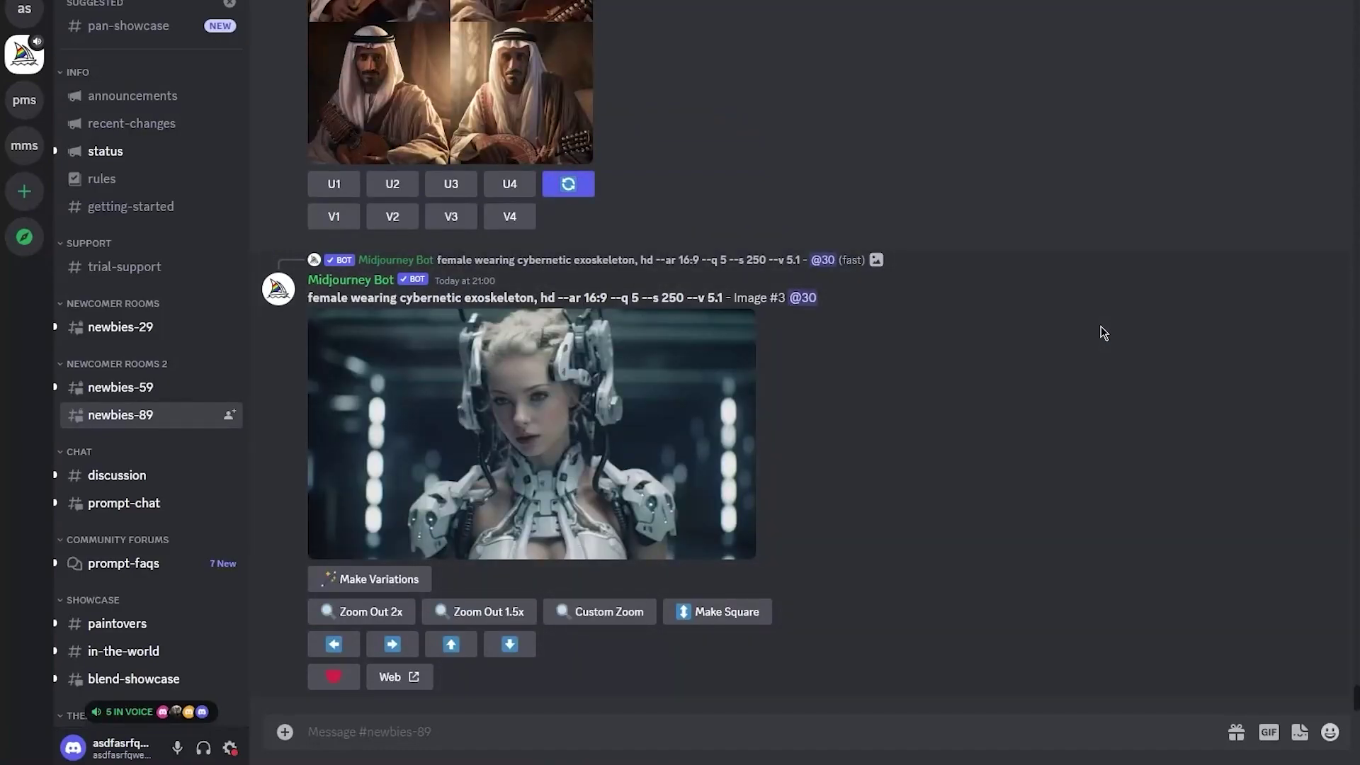
pyautogui.scroll(20, 1104, 333)
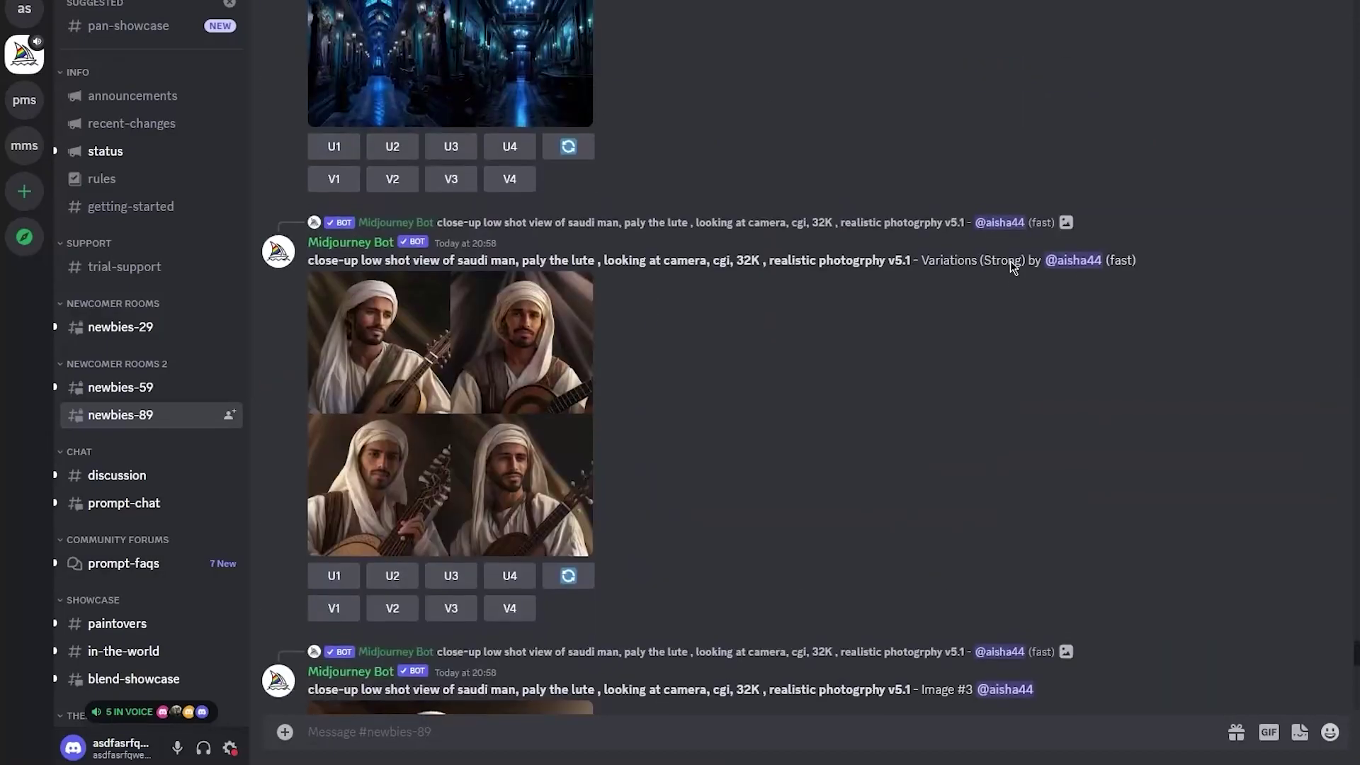
pyautogui.scroll(-15, 1010, 267)
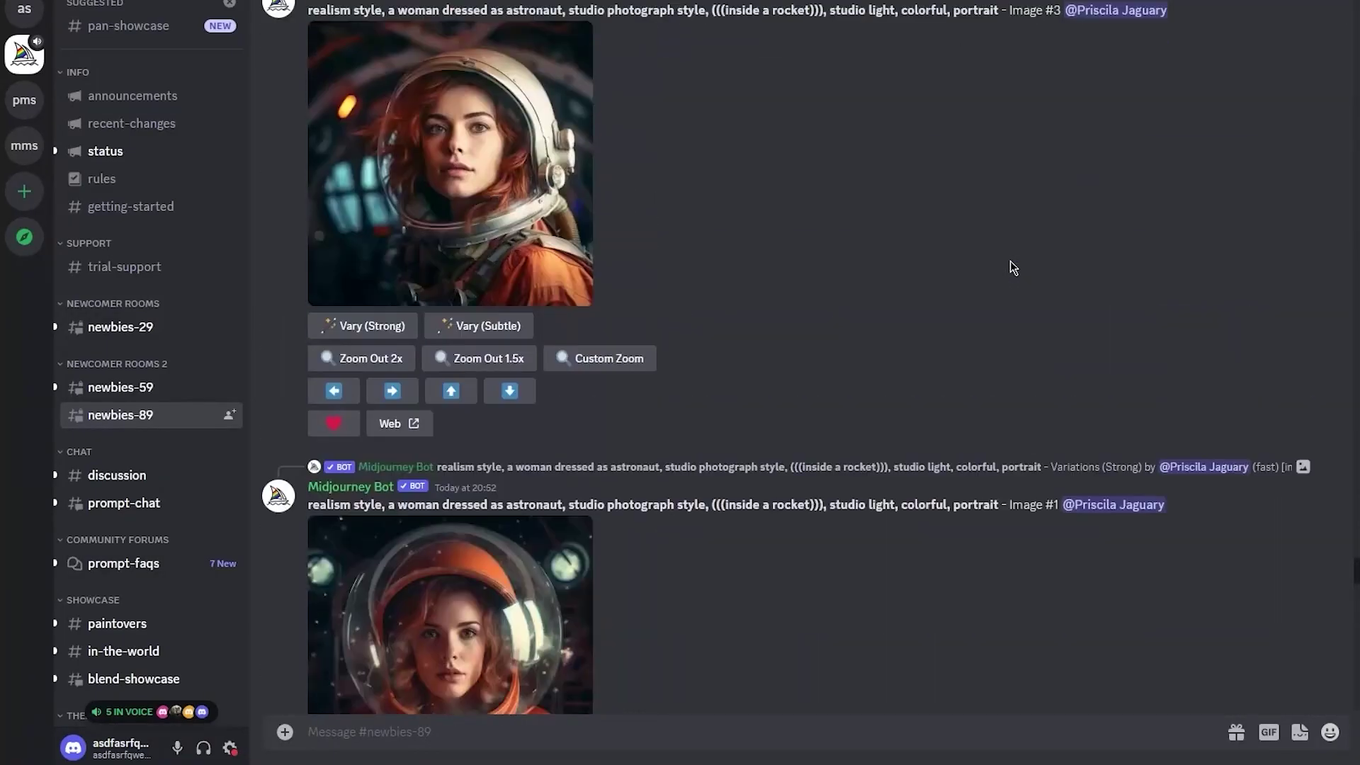
pyautogui.scroll(5, 1010, 267)
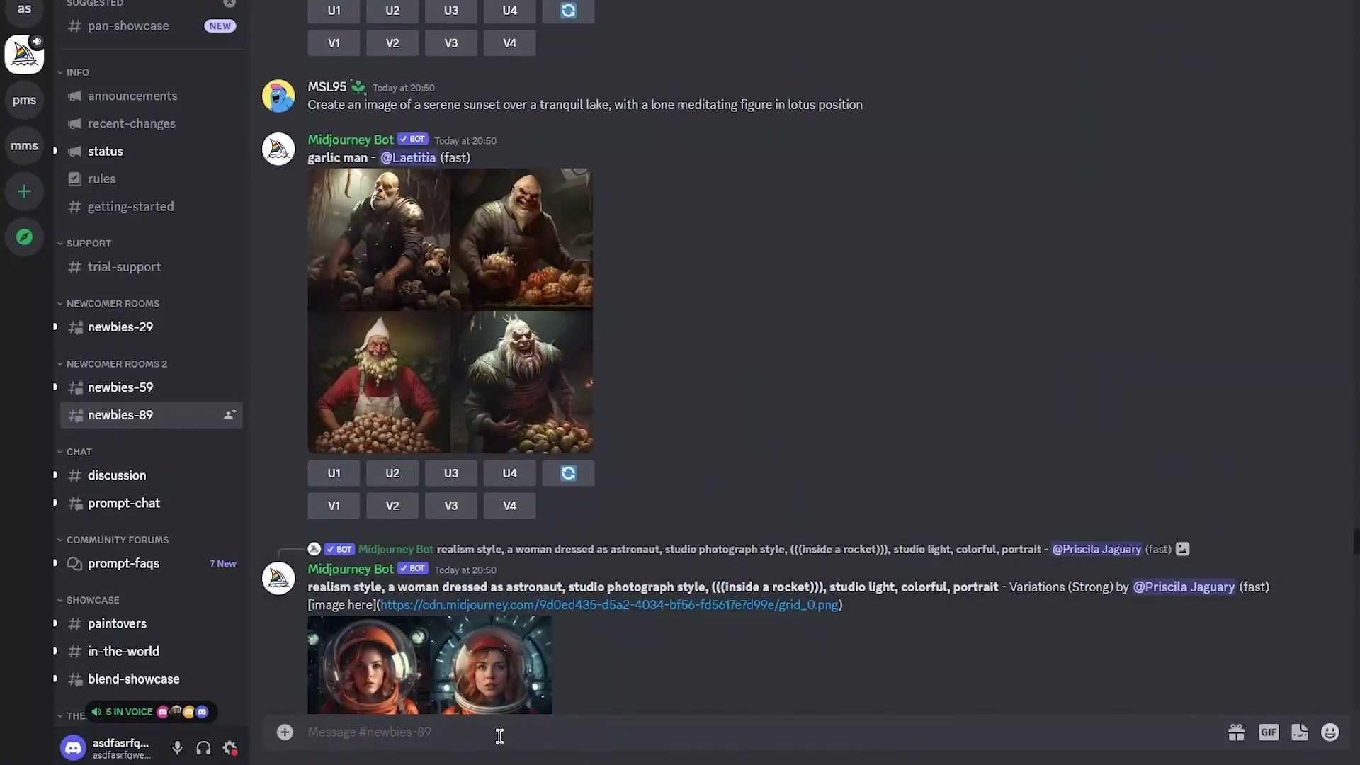
pyautogui.scroll(10, 771, 385)
pyautogui.scroll(-2, 771, 386)
pyautogui.scroll(2, 771, 386)
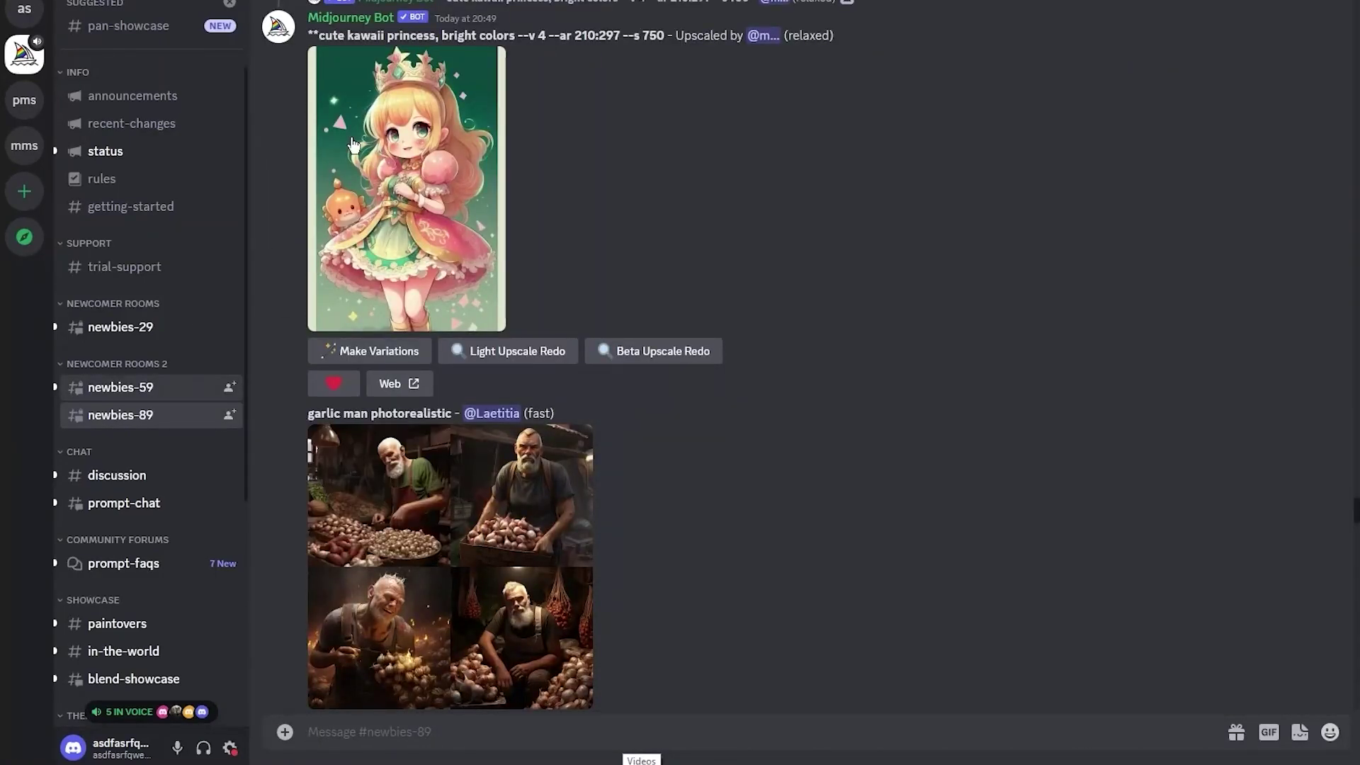
pyautogui.click(121, 387)
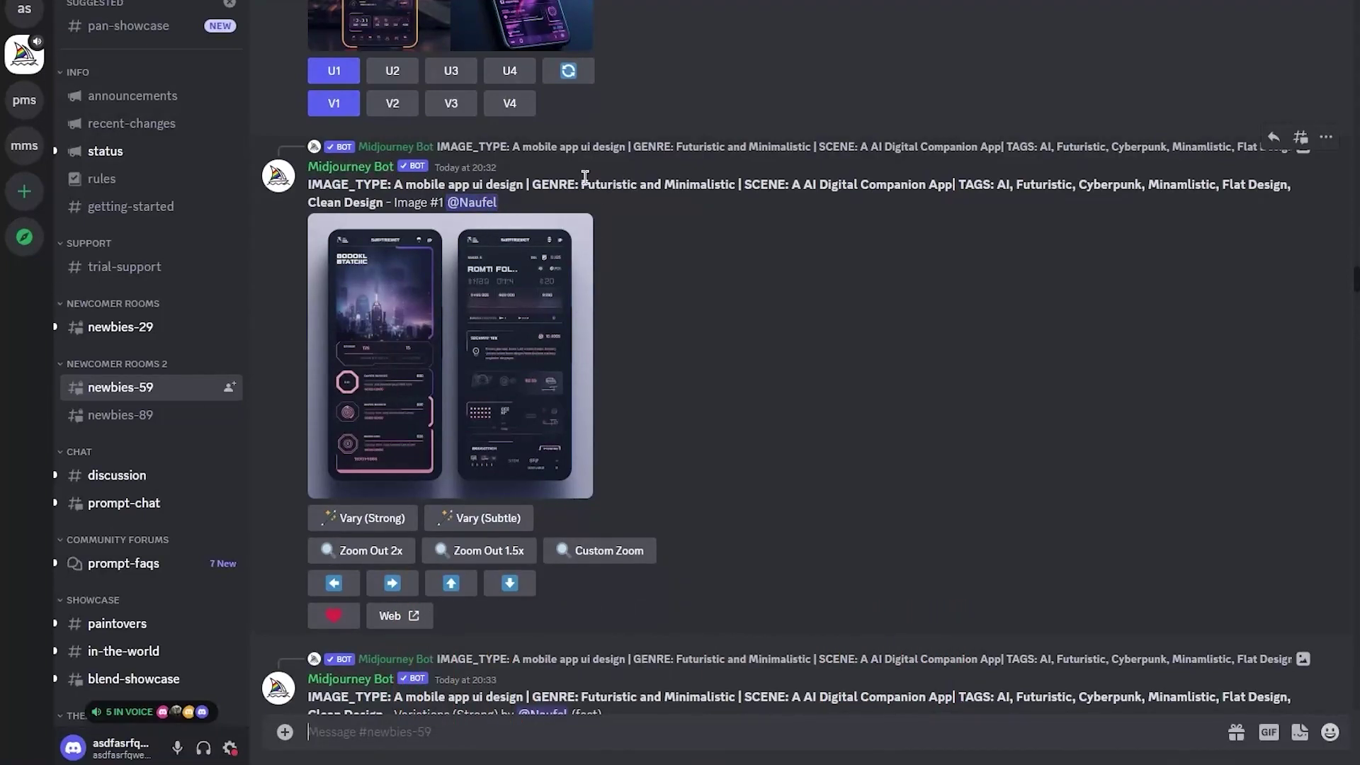
pyautogui.moveTo(585, 177); pyautogui.dragTo(935, 193)
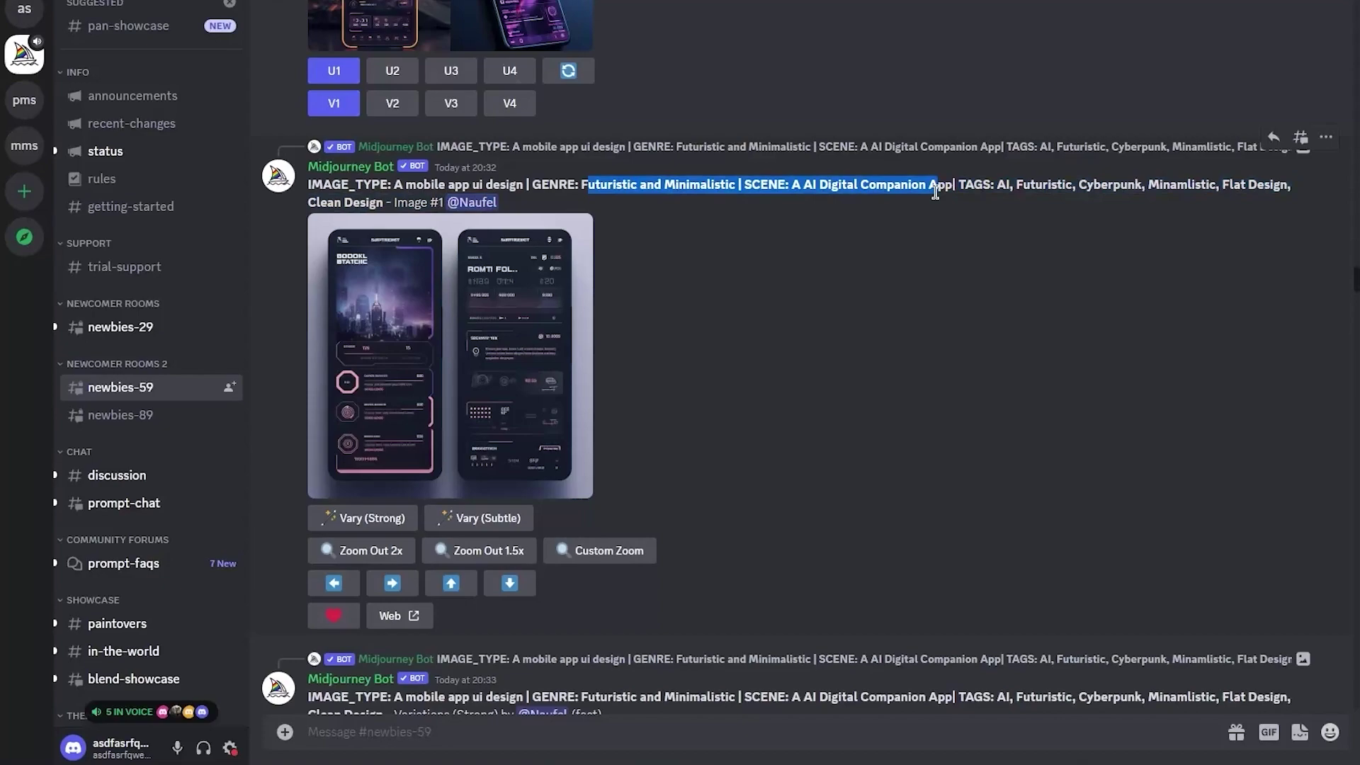
pyautogui.click(480, 356)
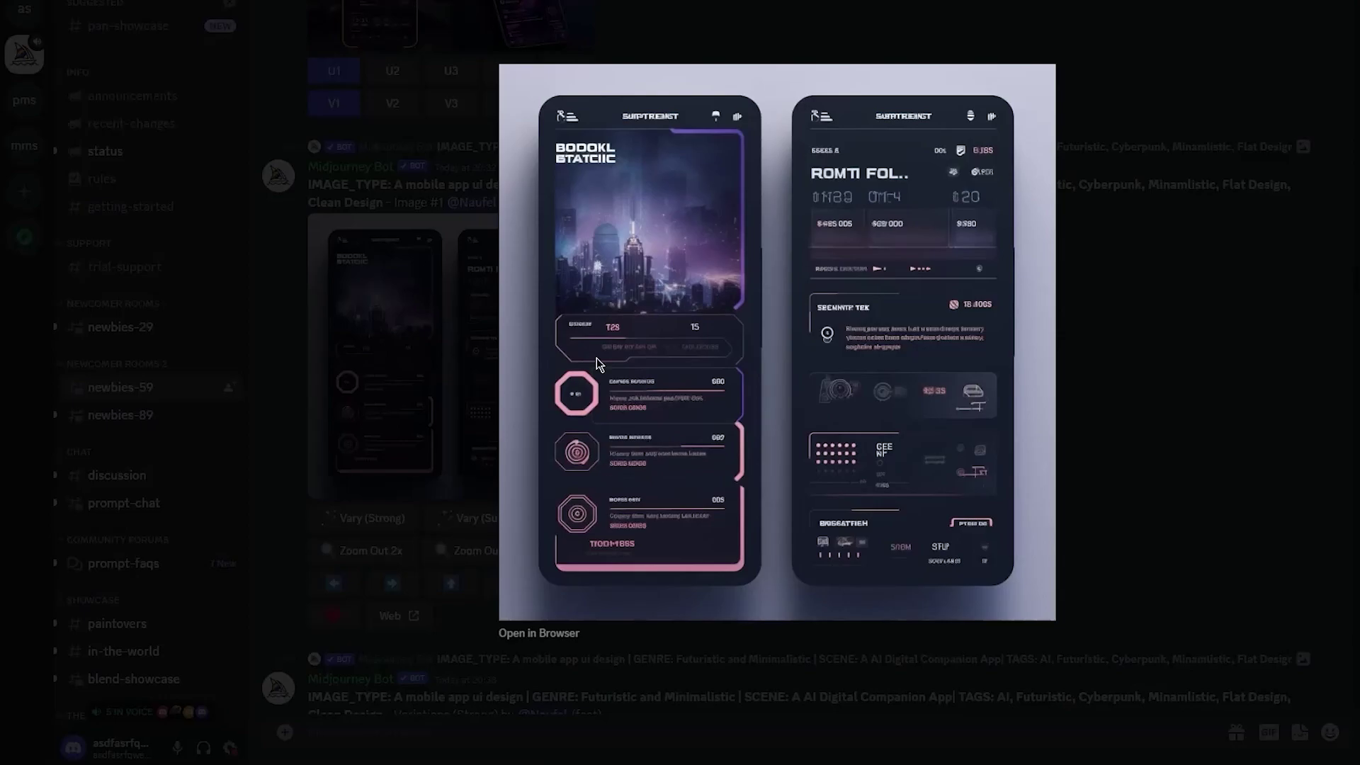
pyautogui.click(1144, 353)
pyautogui.scroll(-6, 591, 343)
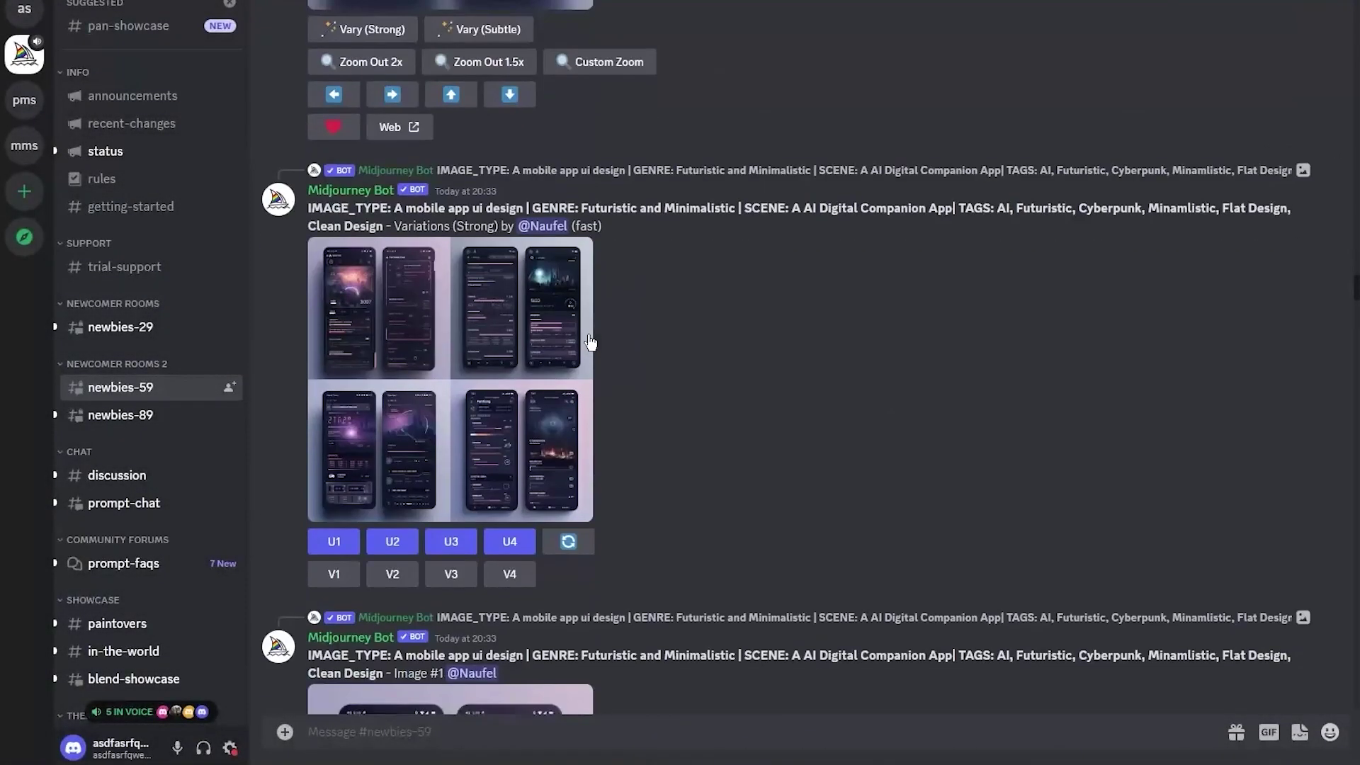
pyautogui.scroll(-20, 687, 374)
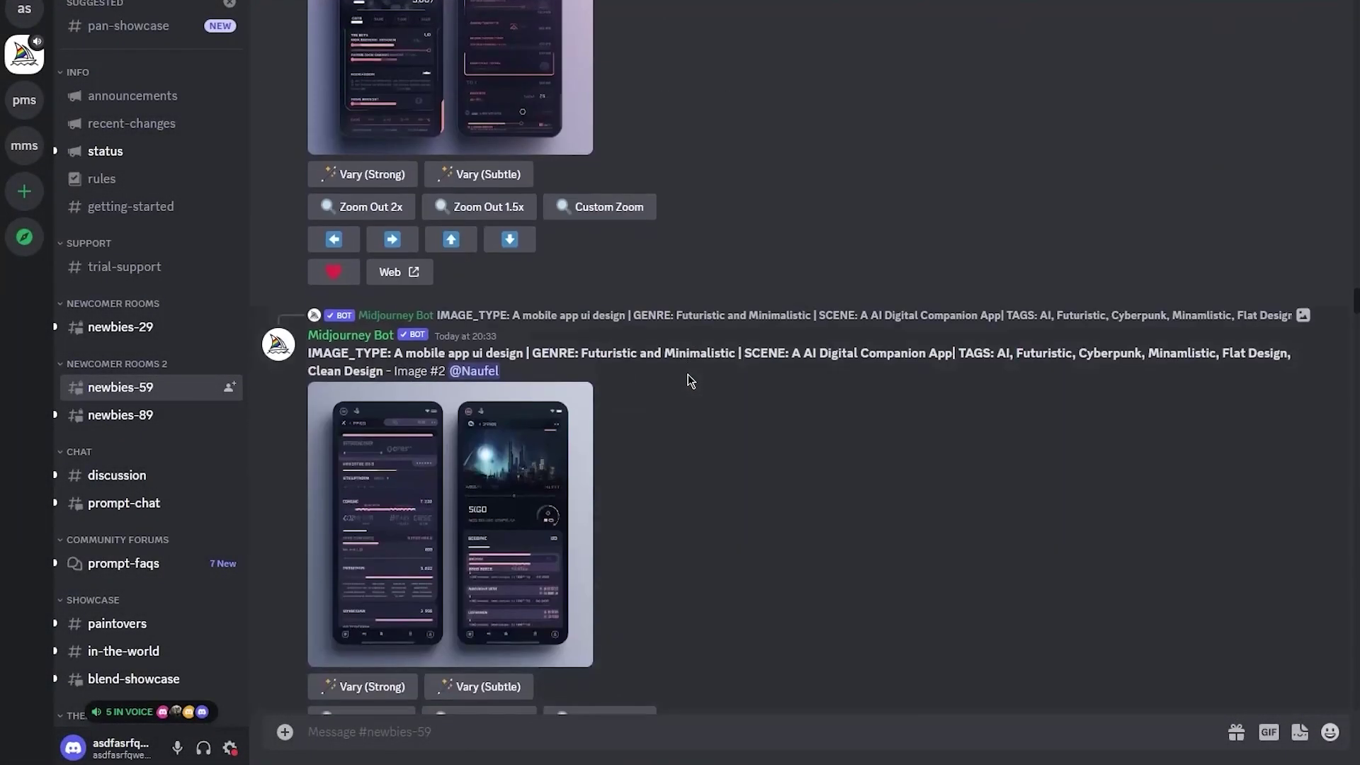
pyautogui.scroll(-20, 687, 389)
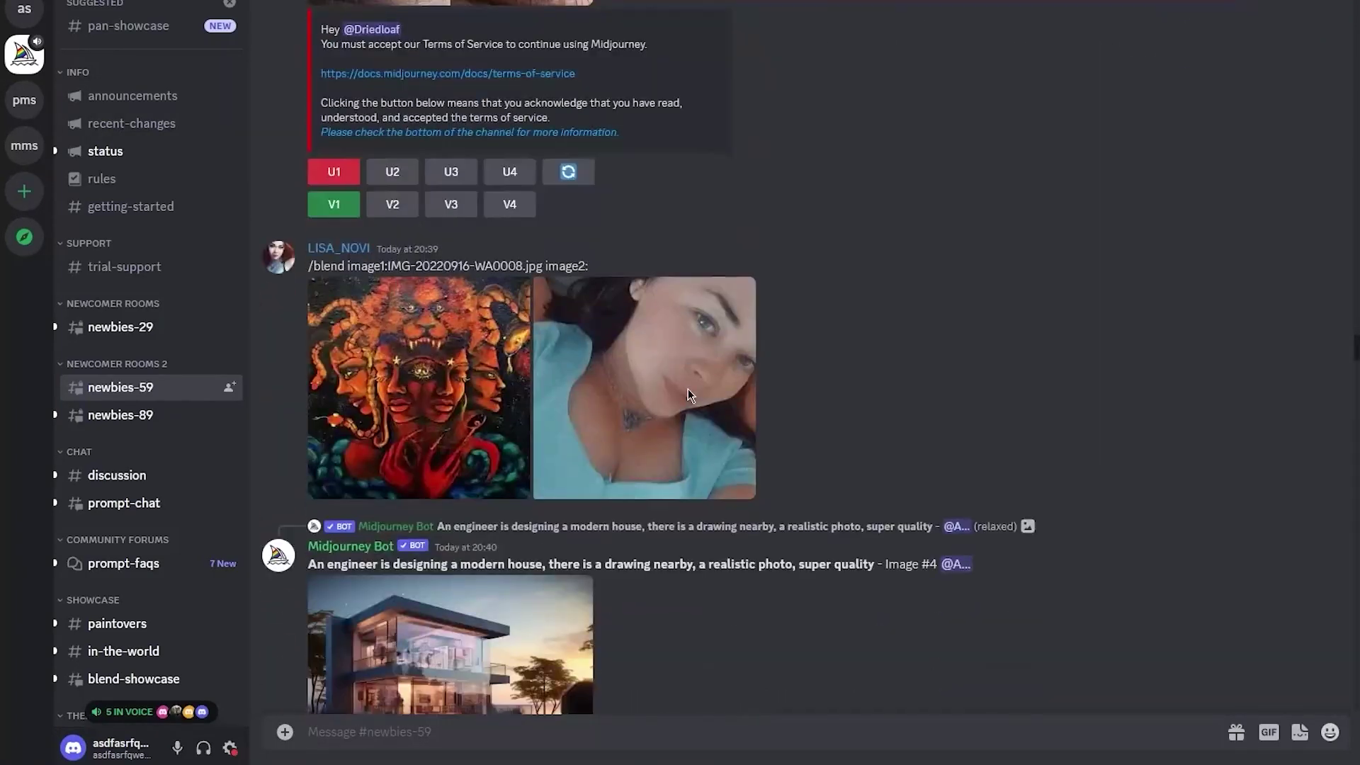
pyautogui.scroll(-20, 688, 389)
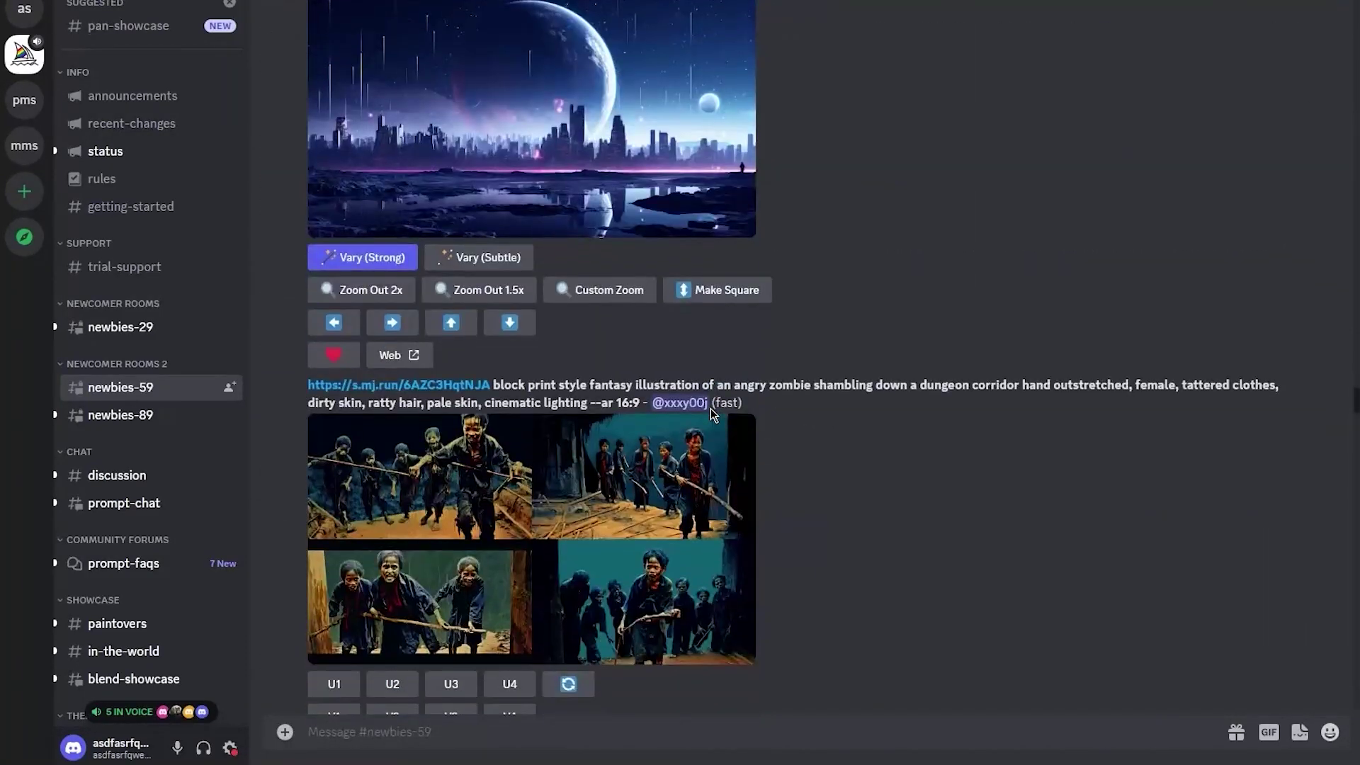
pyautogui.scroll(-20, 712, 411)
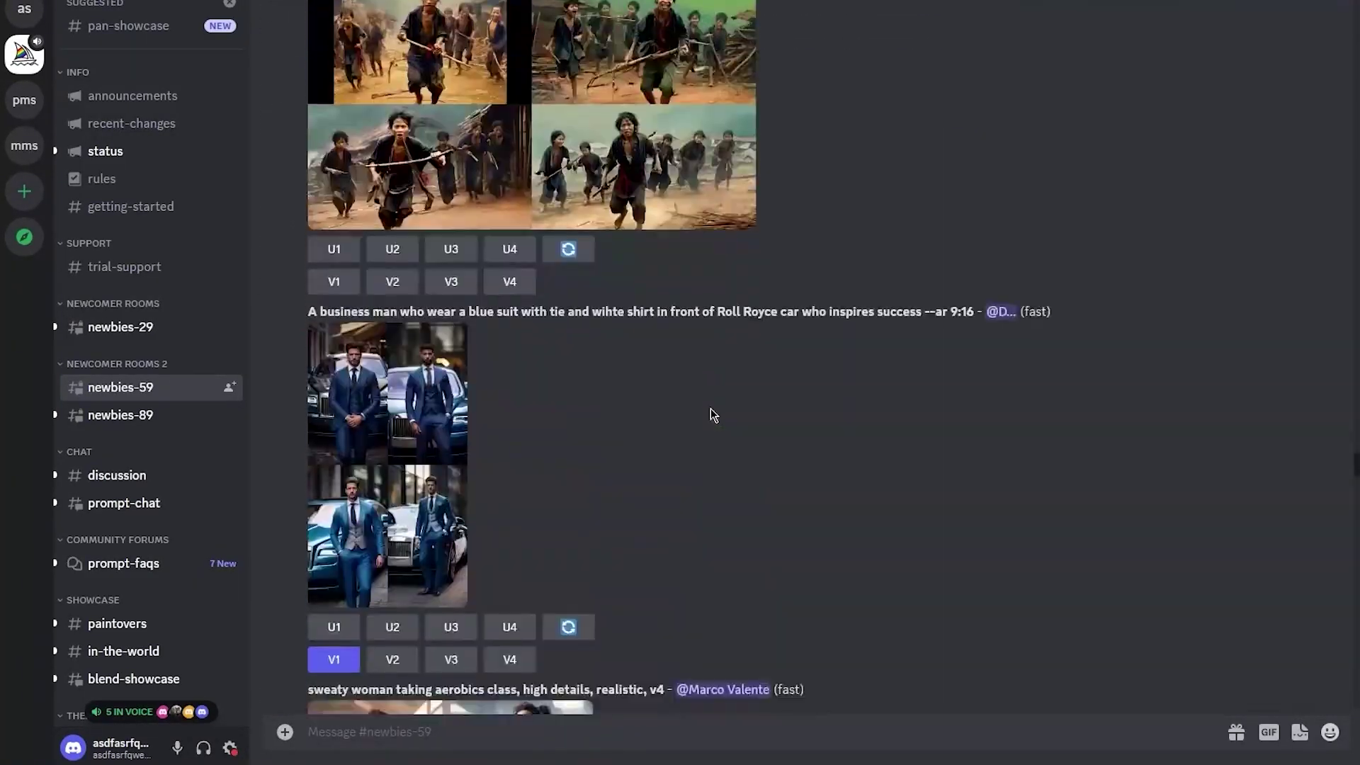
pyautogui.scroll(-20, 711, 411)
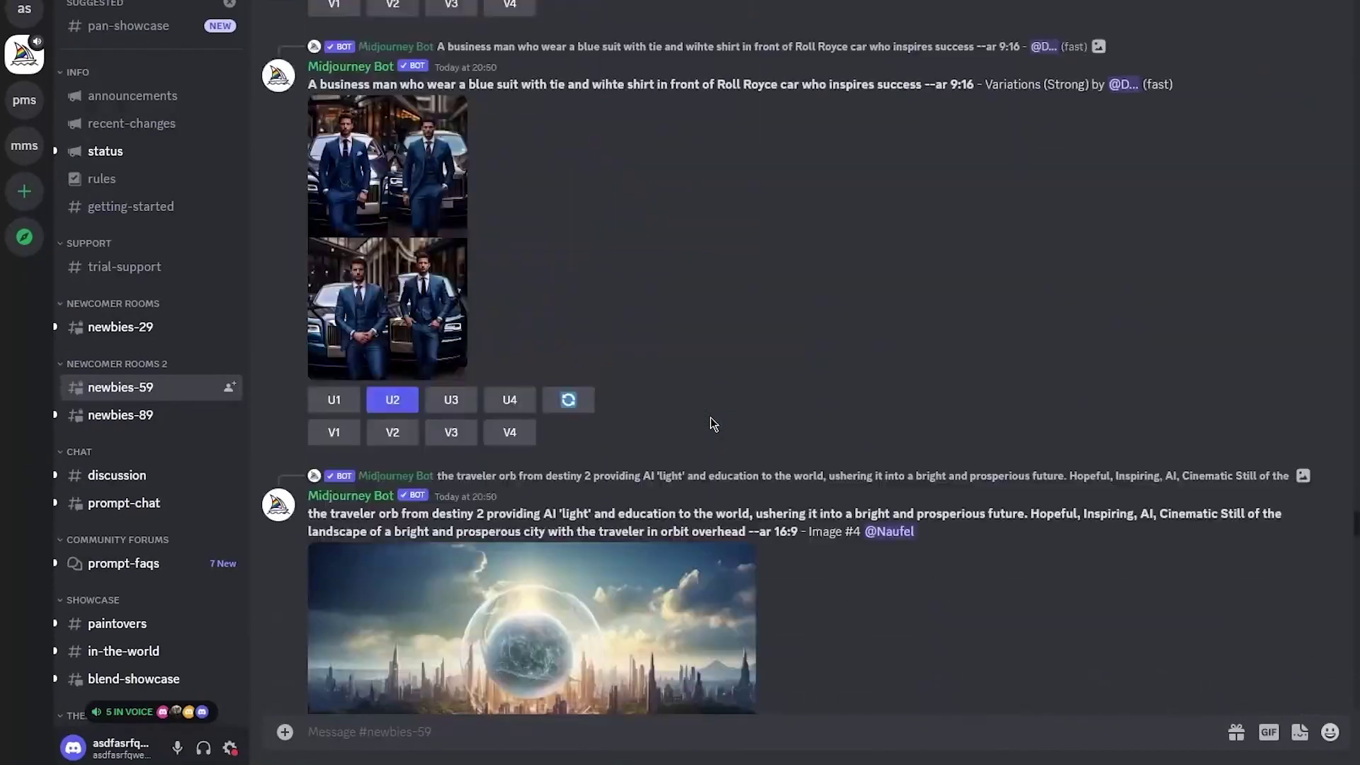
pyautogui.scroll(-20, 712, 418)
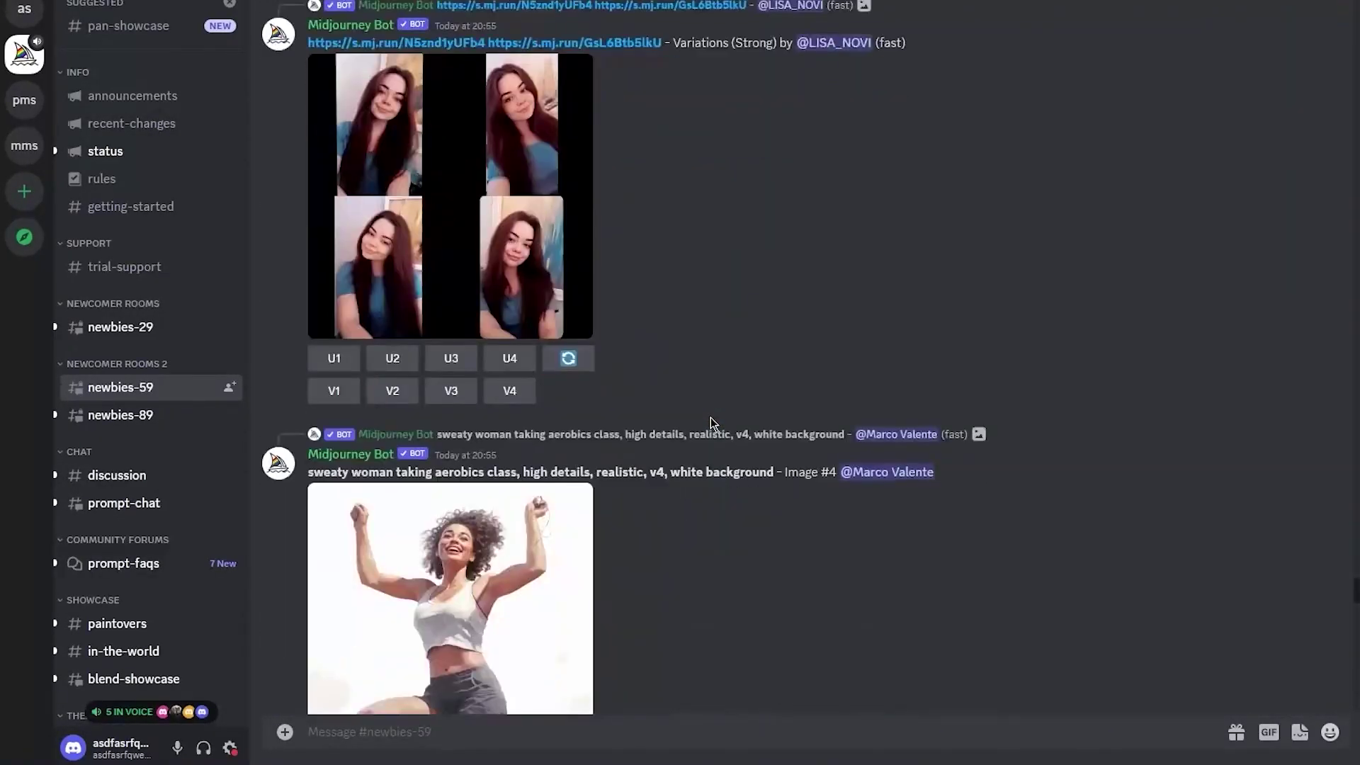
pyautogui.scroll(-10, 711, 420)
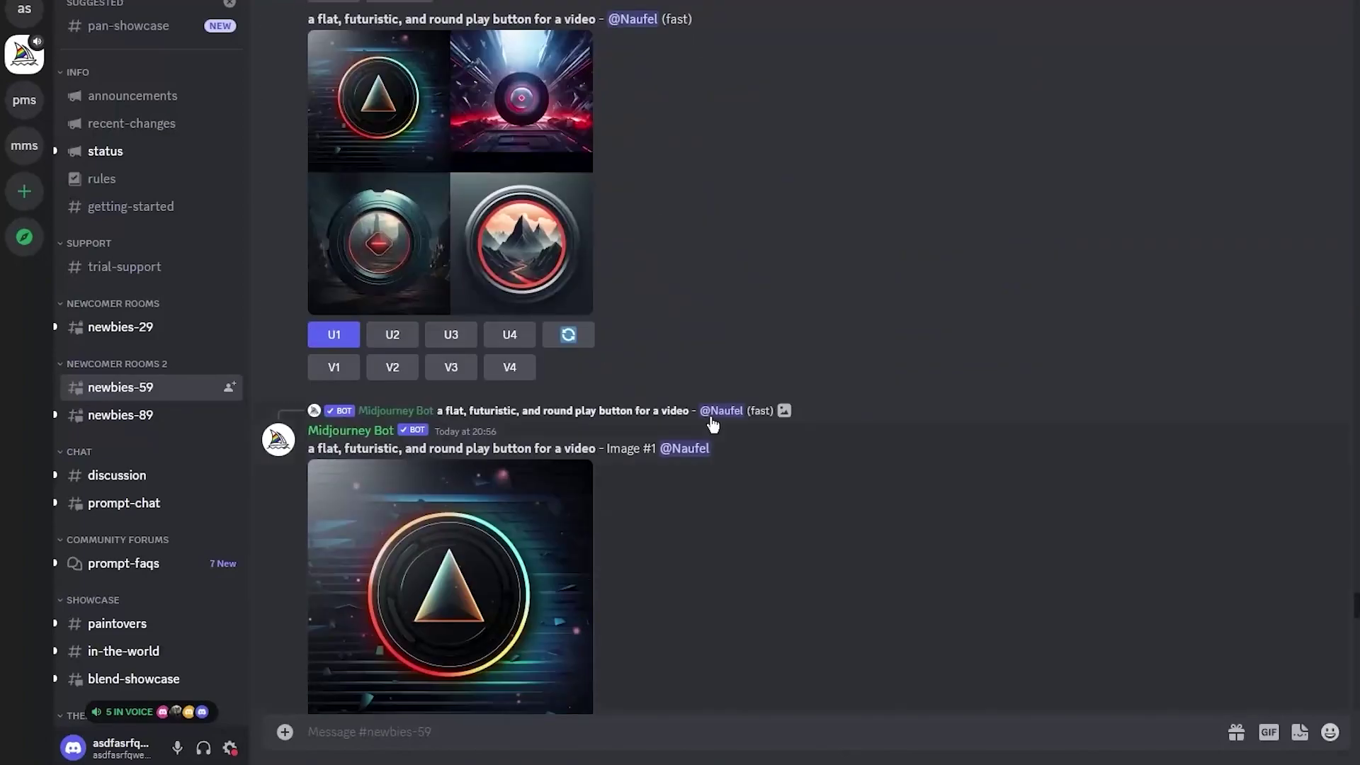
pyautogui.scroll(-20, 711, 424)
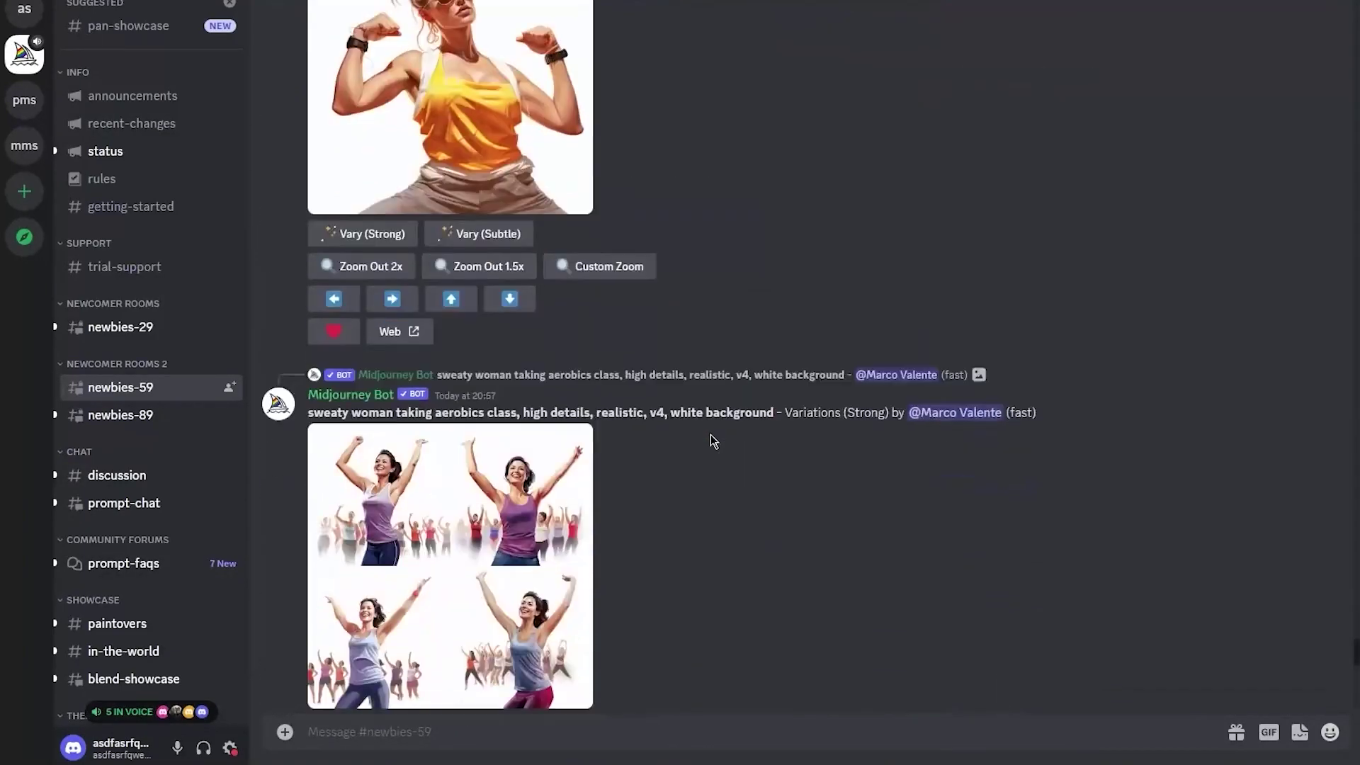
pyautogui.scroll(-15, 710, 434)
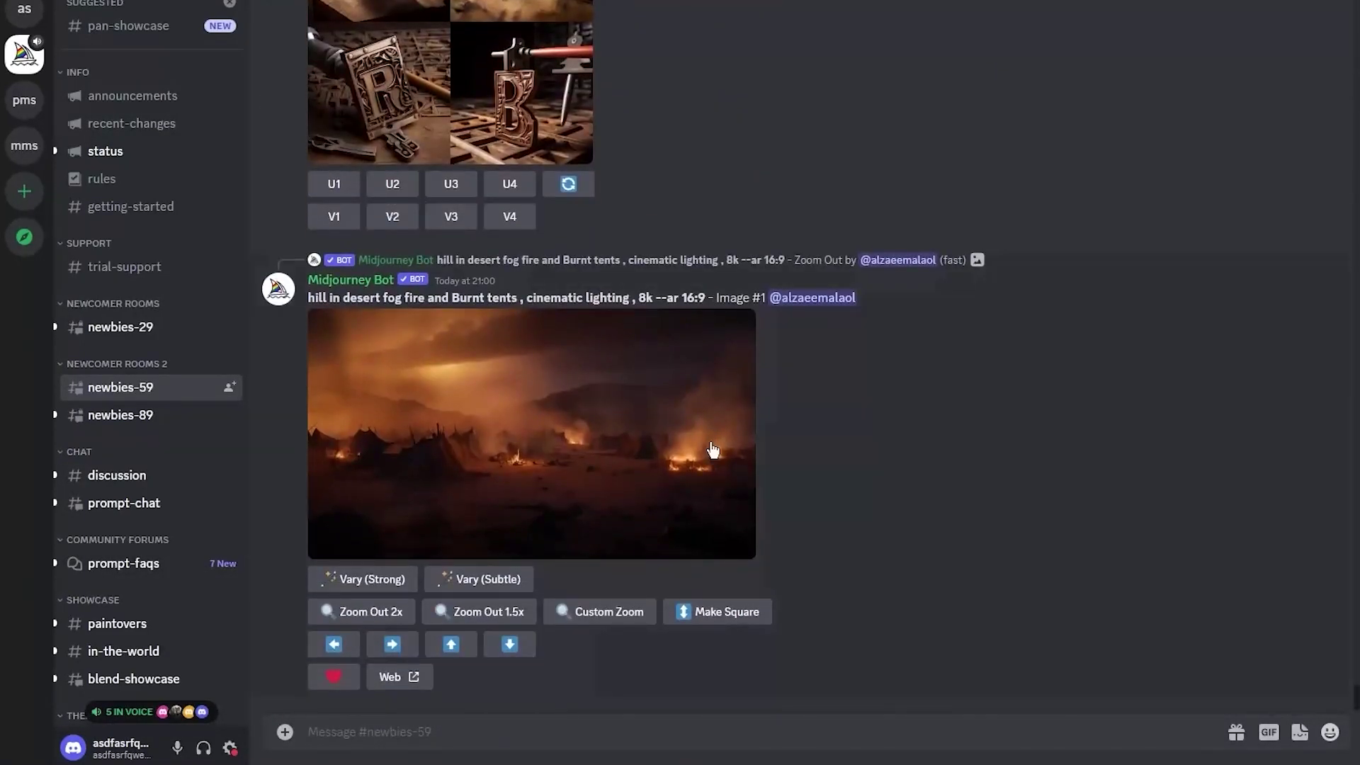
pyautogui.scroll(20, 792, 440)
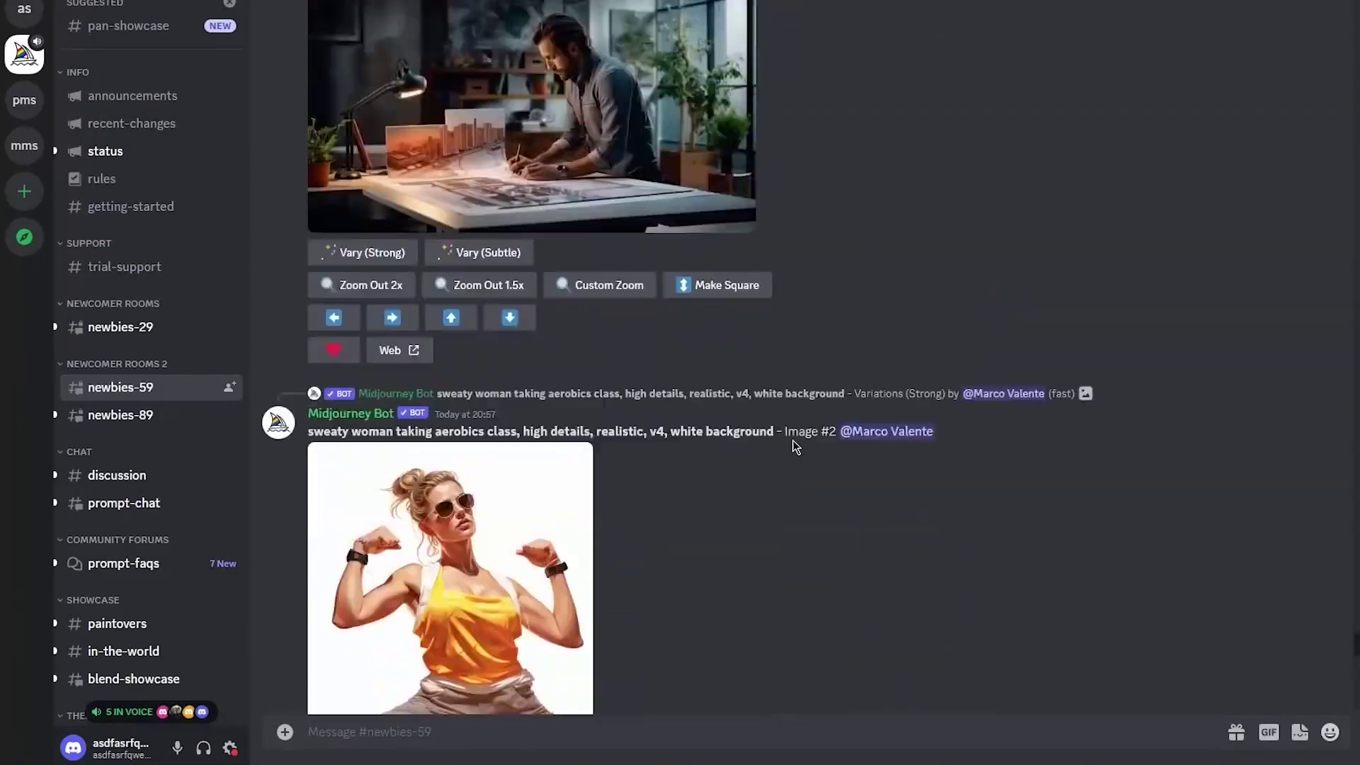
pyautogui.scroll(20, 794, 442)
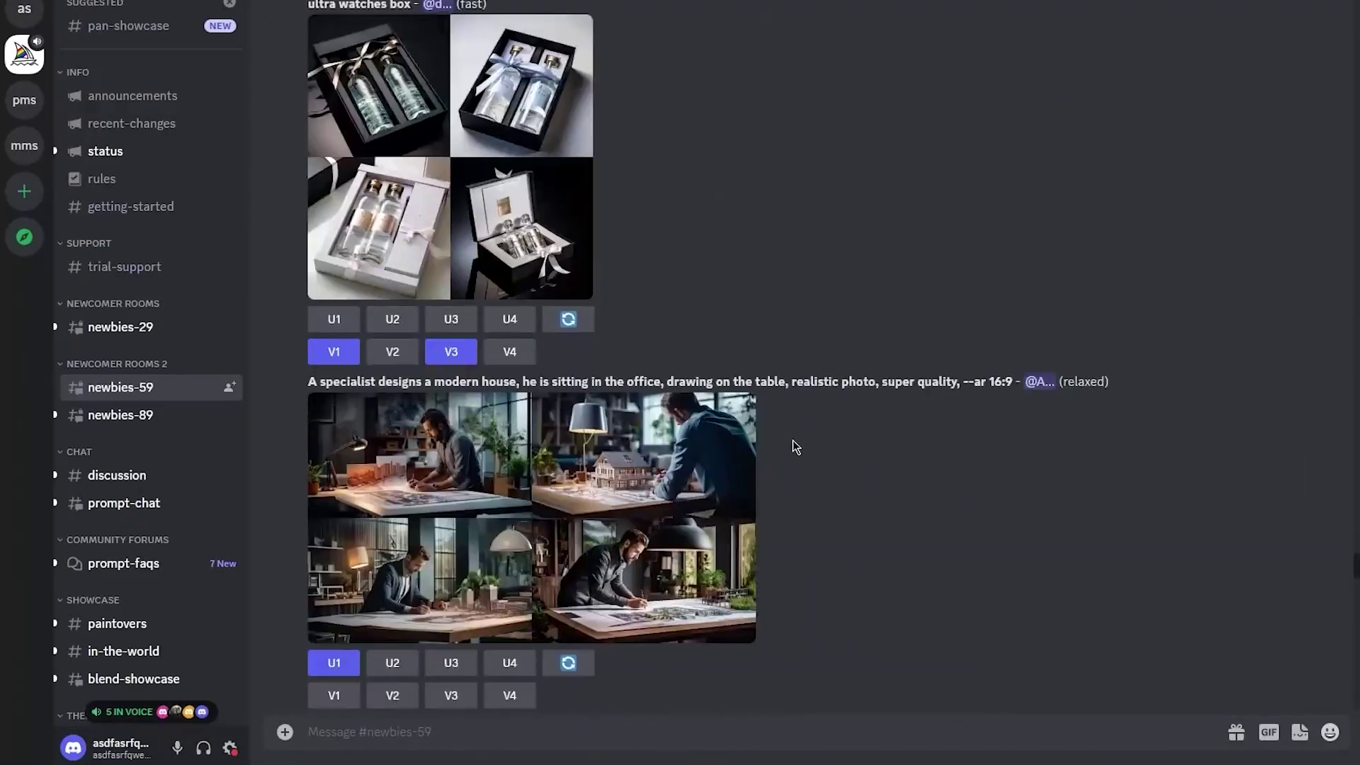
pyautogui.scroll(20, 792, 440)
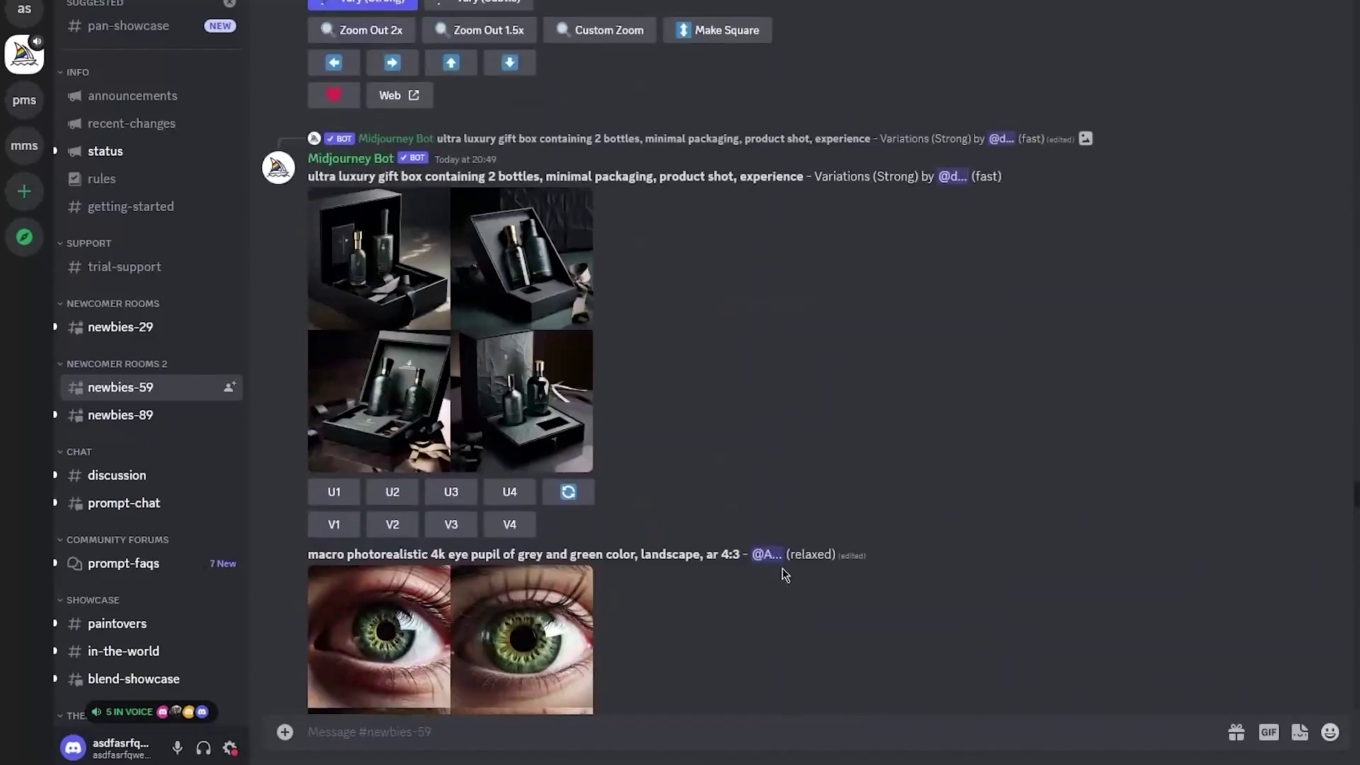
# Send the Midjourney bot an /imagine request with the prompt 'web'
pyautogui.write('/imagine')
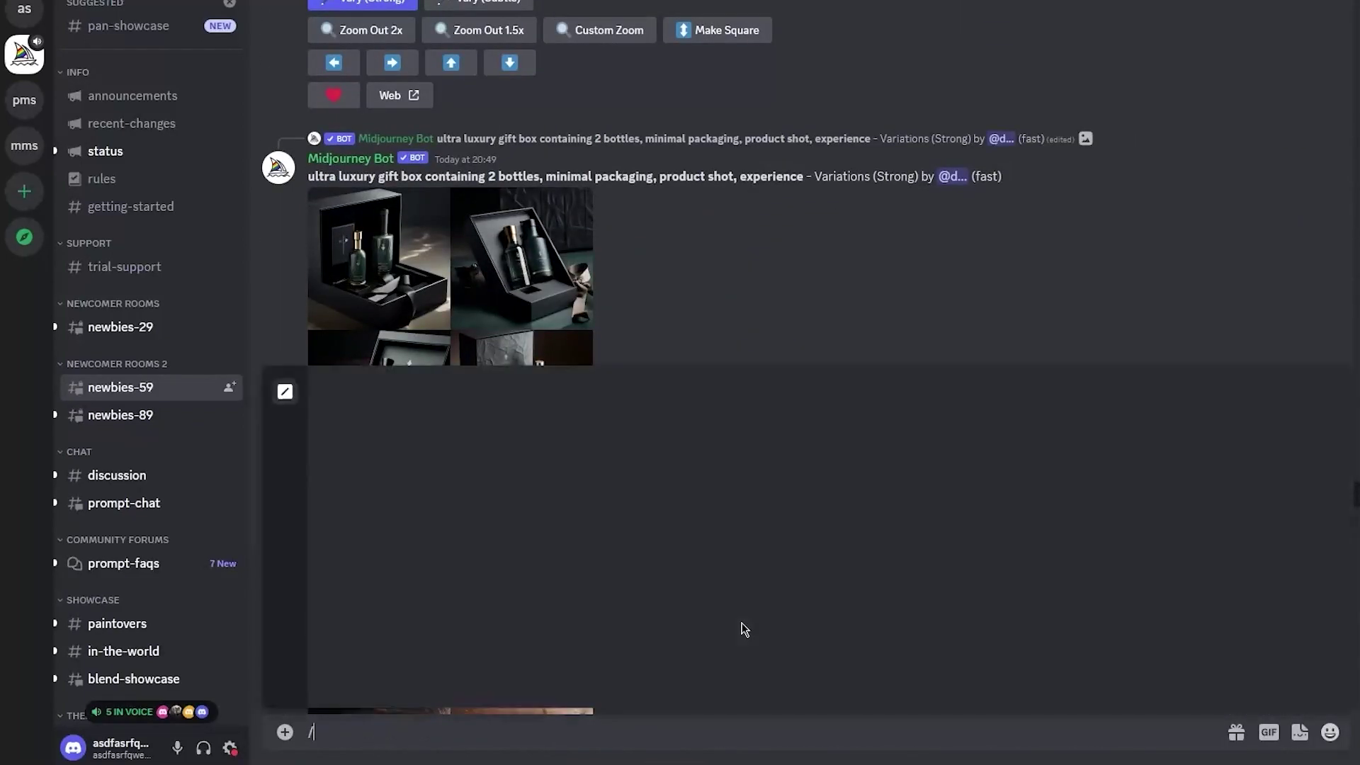
pyautogui.press('Tab')
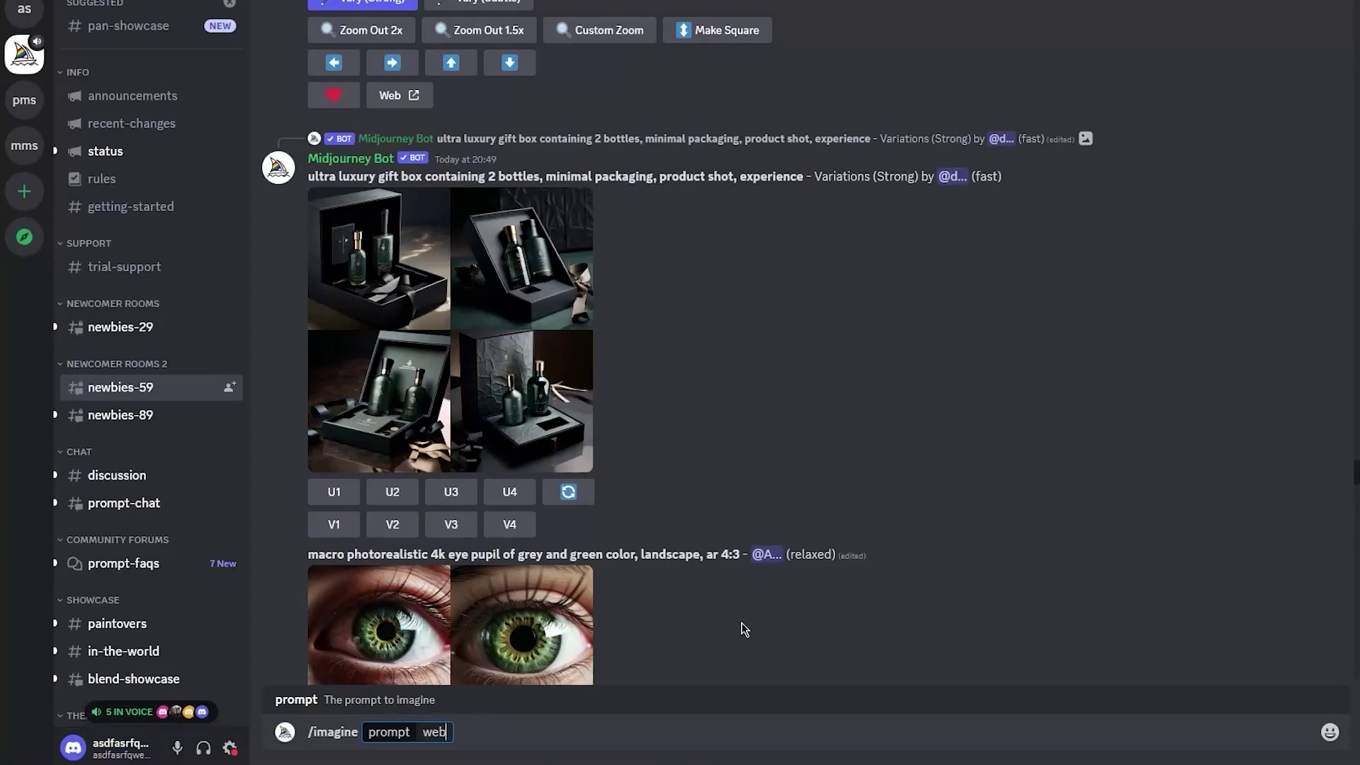
pyautogui.press('Return')
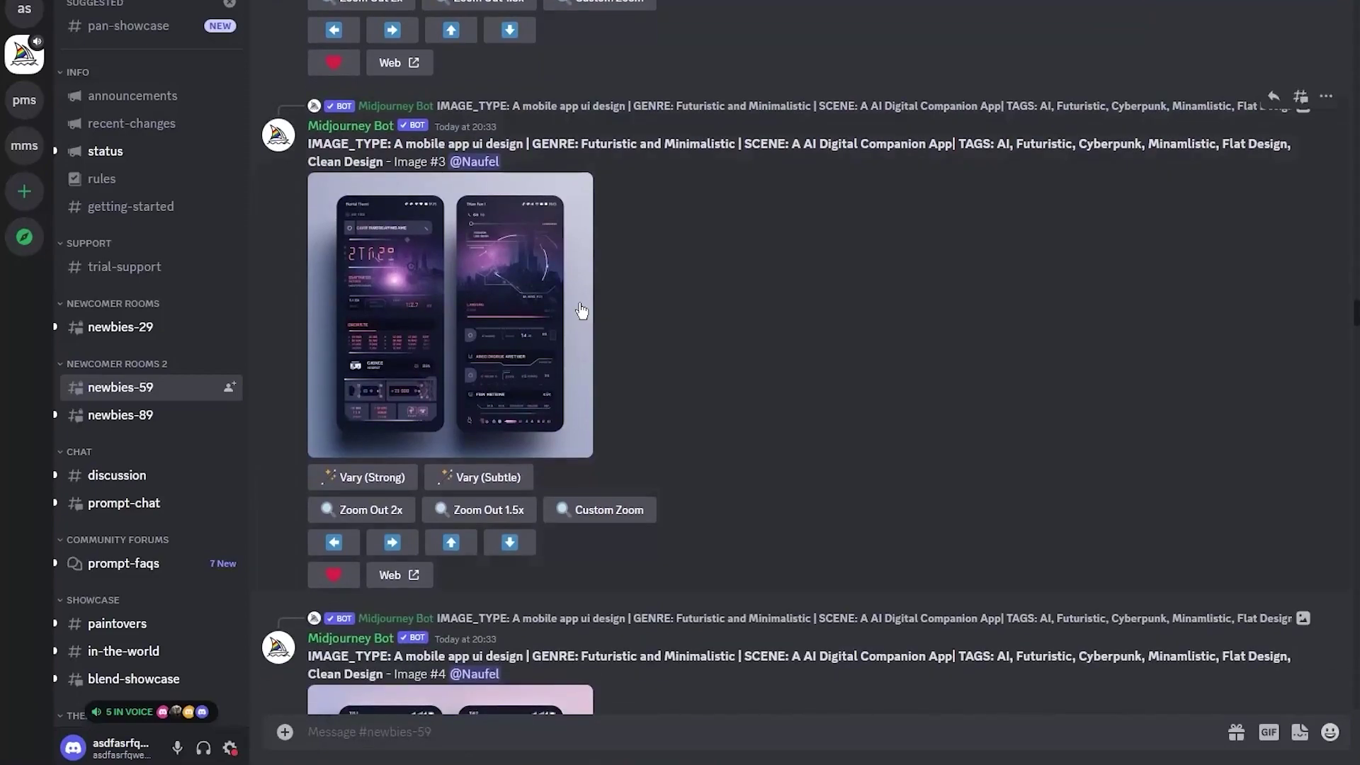
# Enlarge Image #3, the futuristic mobile app UI design, in the image viewer
pyautogui.click(590, 322)
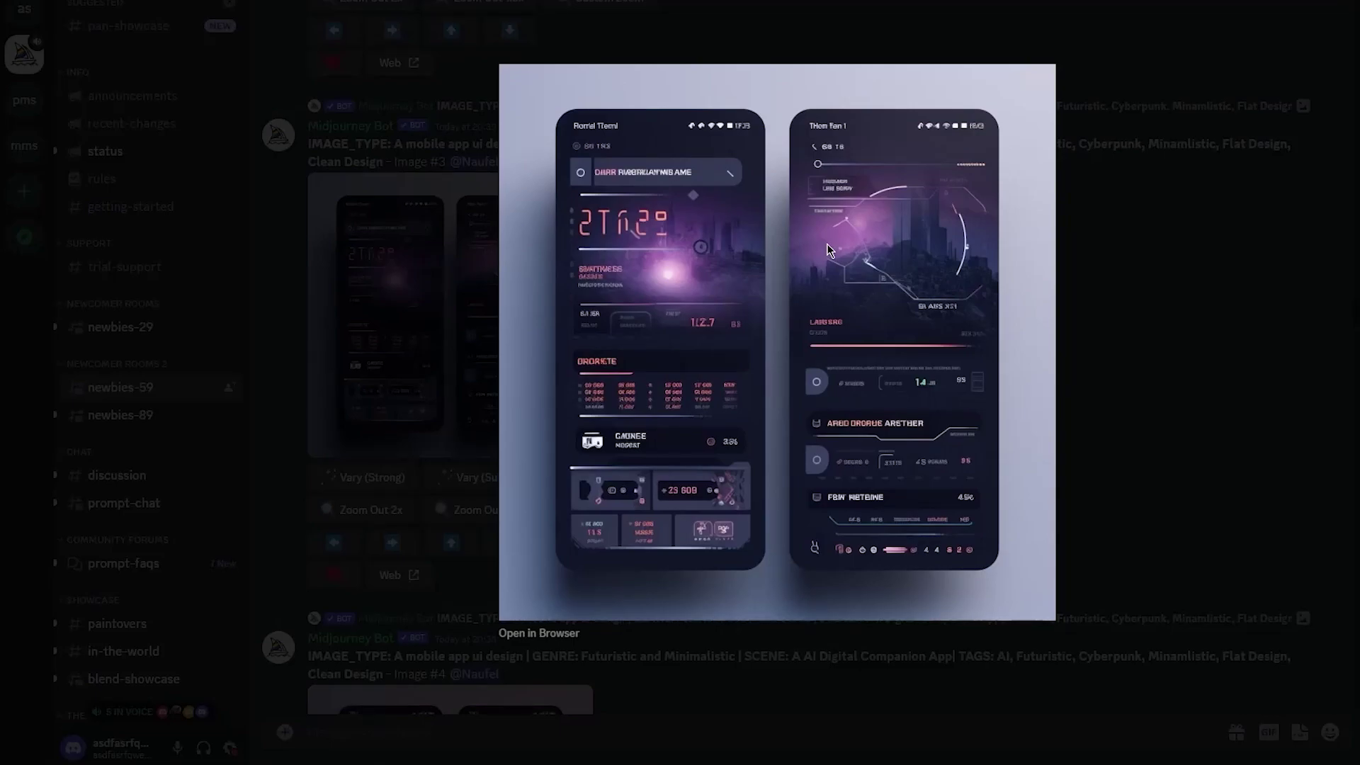
# Close the viewer and scroll down to the upscaled round play-button Image #1
pyautogui.click(1100, 389)
pyautogui.scroll(-15, 1101, 390)
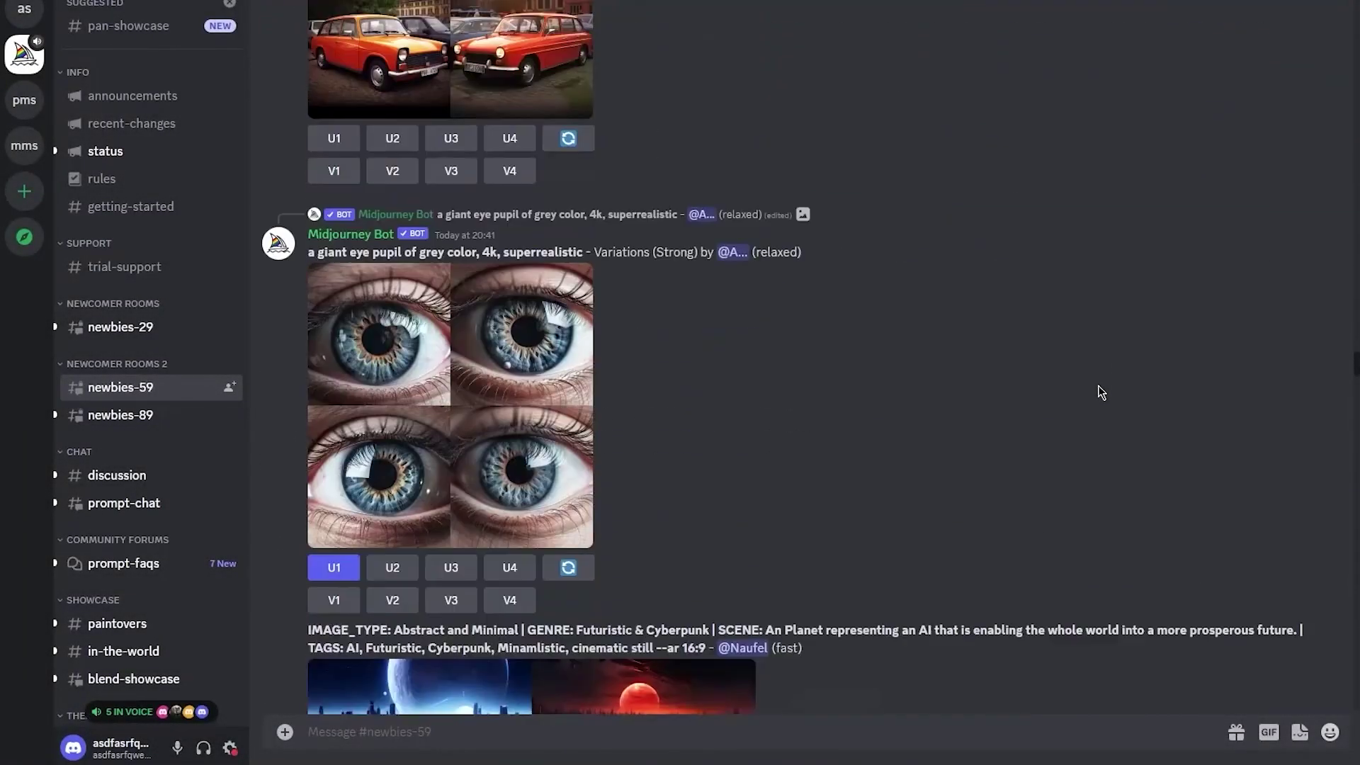
pyautogui.scroll(-10, 1100, 392)
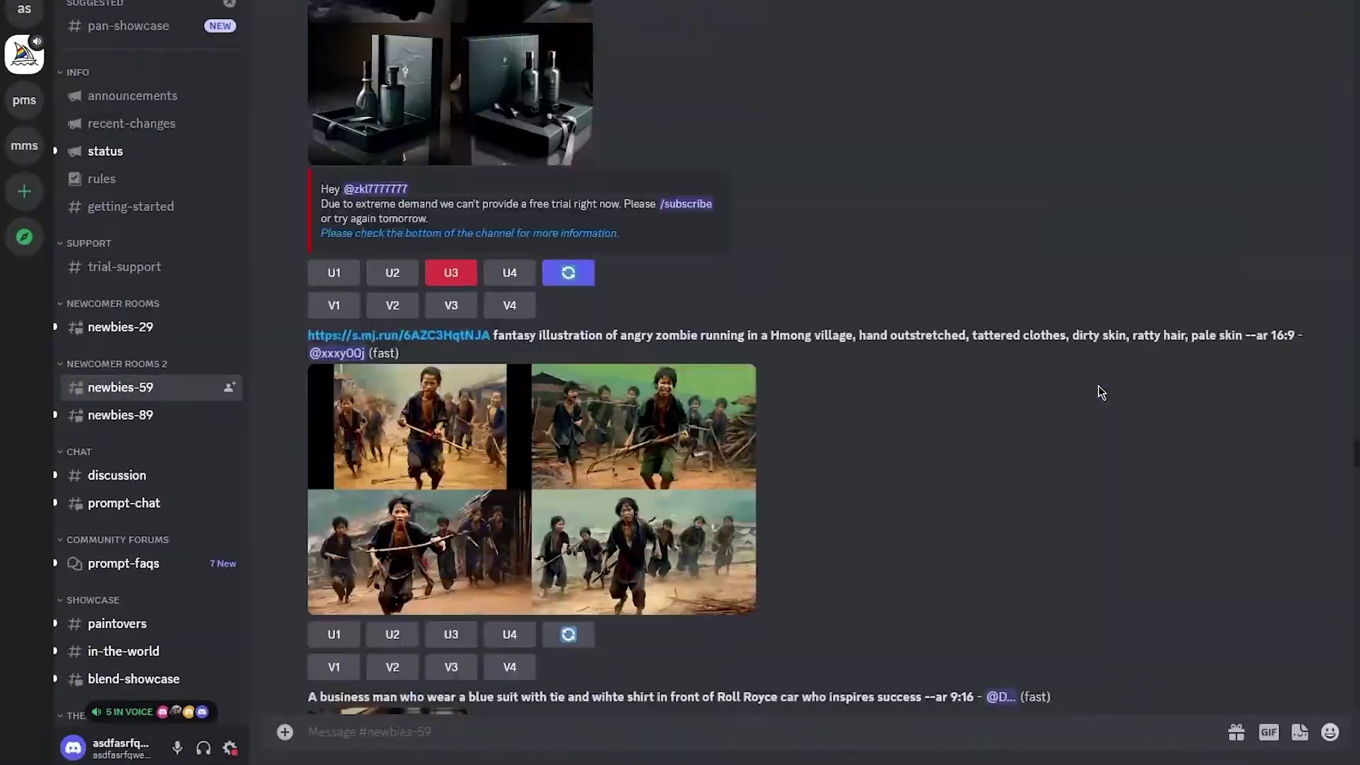
pyautogui.scroll(-10, 1101, 391)
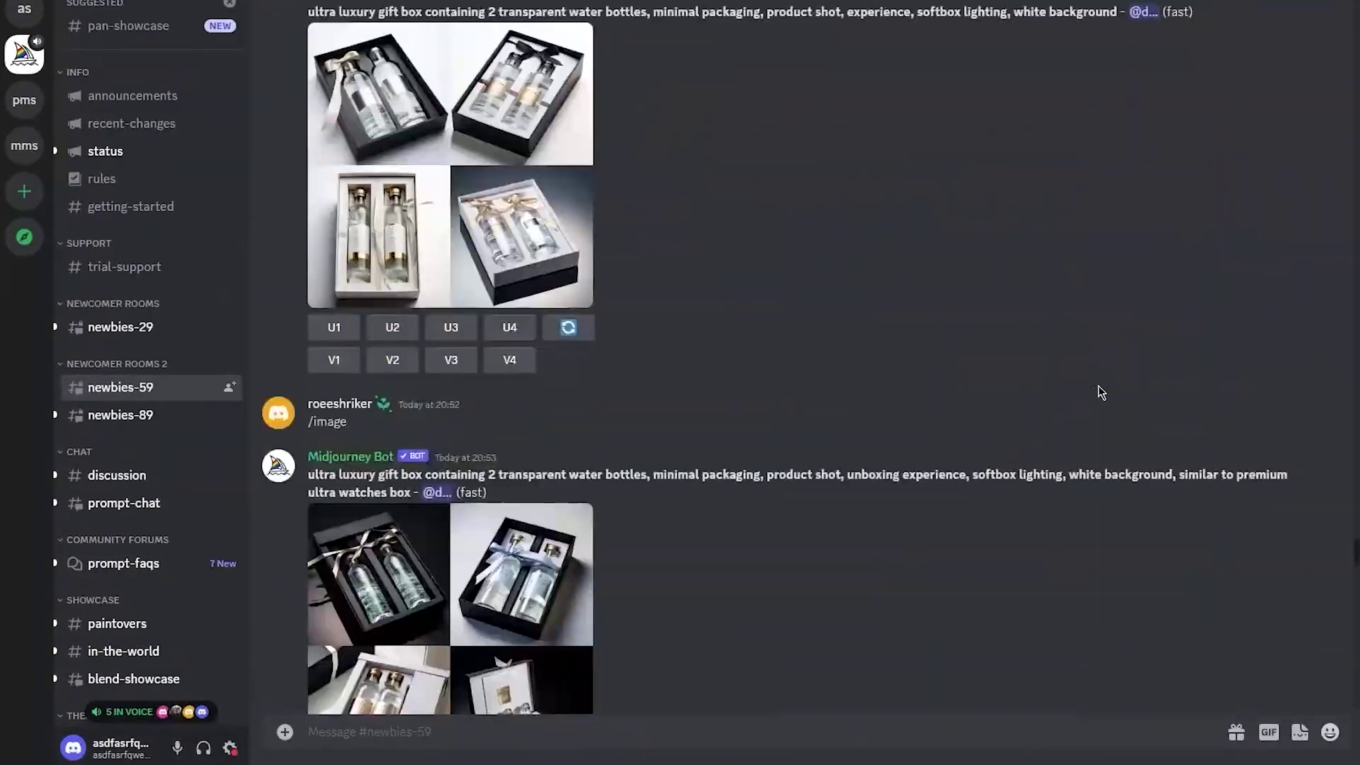
pyautogui.scroll(-10, 1101, 392)
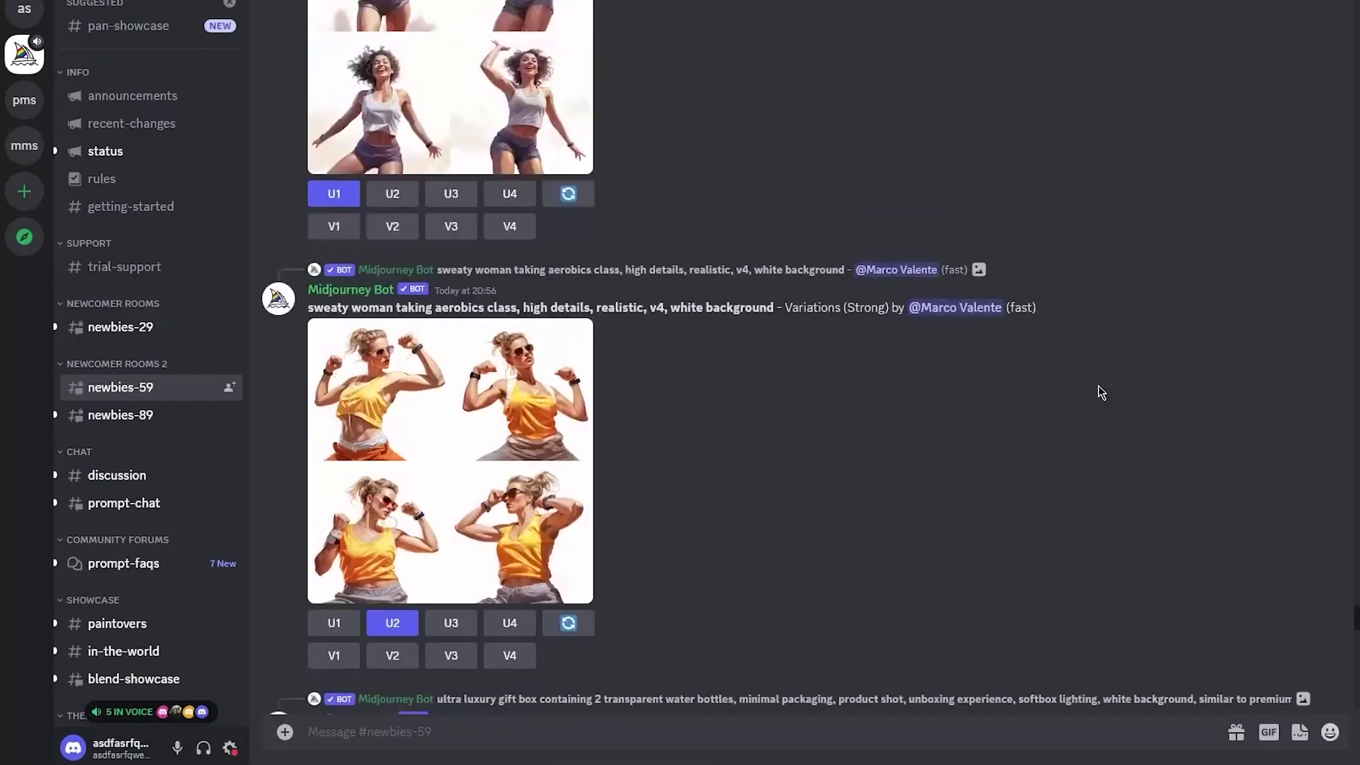
pyautogui.scroll(-8, 1100, 392)
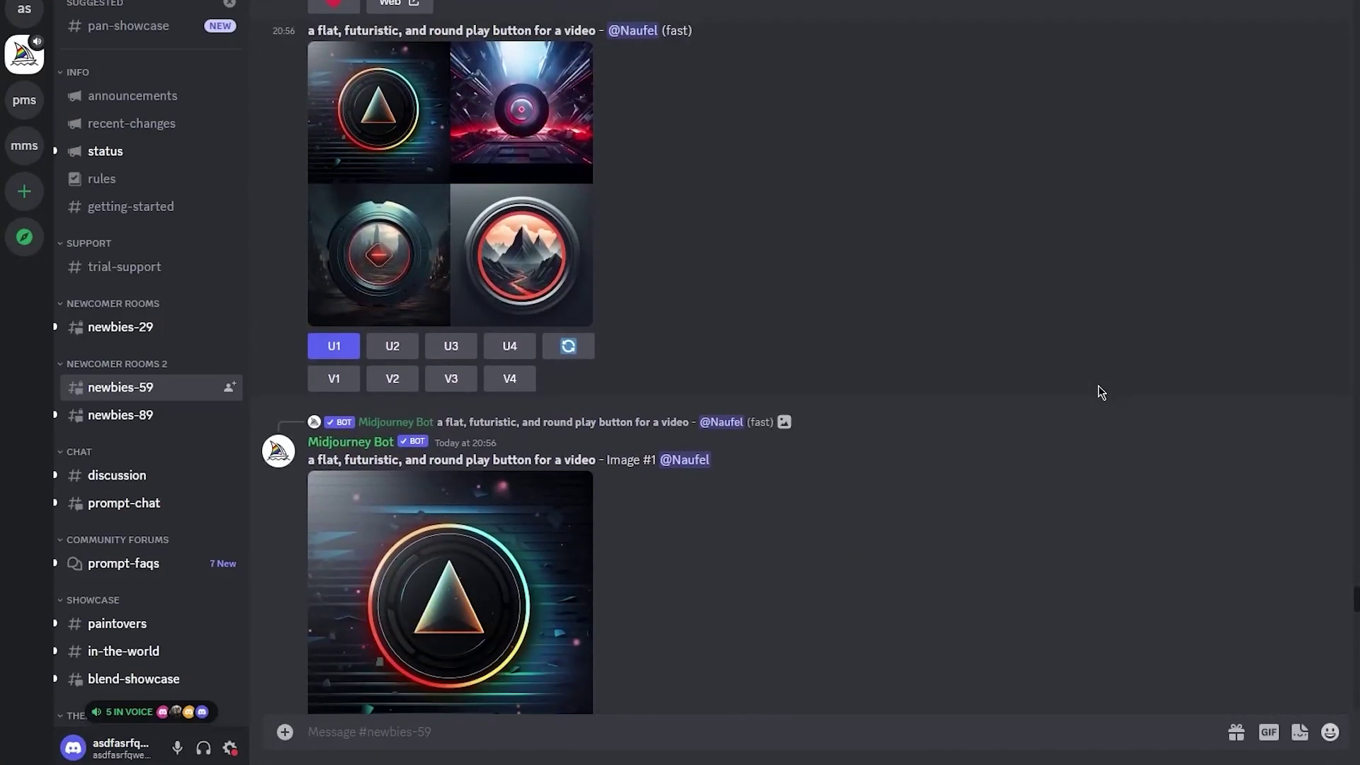
pyautogui.scroll(-3, 630, 338)
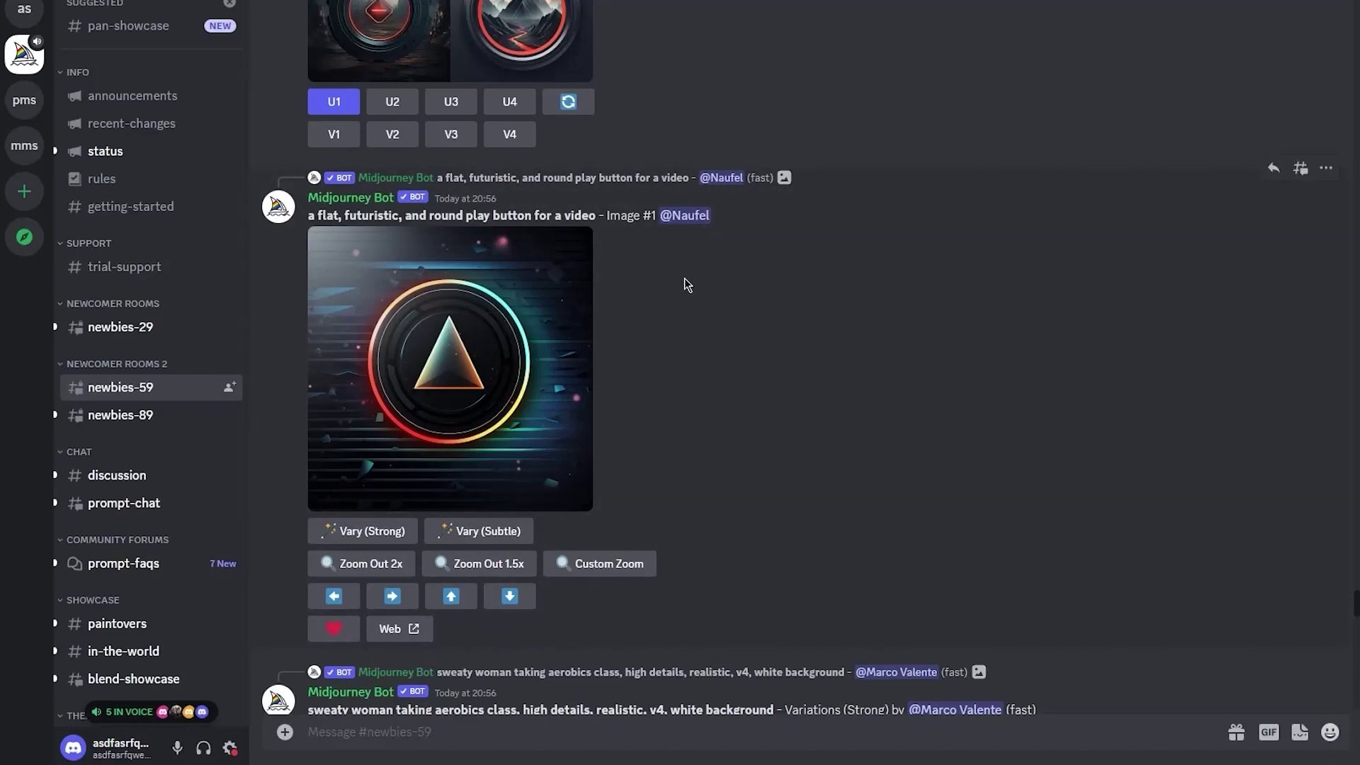
# Save the full-size play-button image as a PNG with its suggested name
pyautogui.click(490, 368)
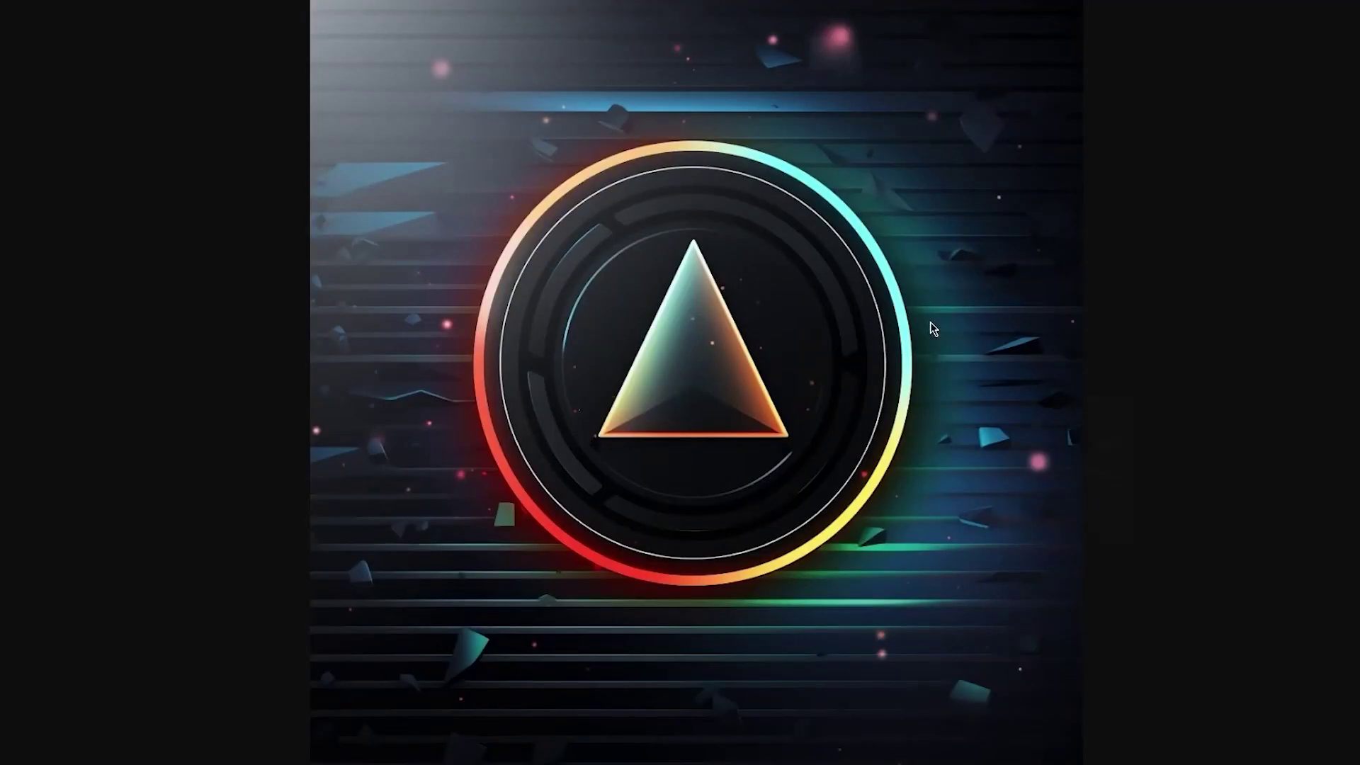
pyautogui.rightClick(934, 329)
pyautogui.click(951, 357)
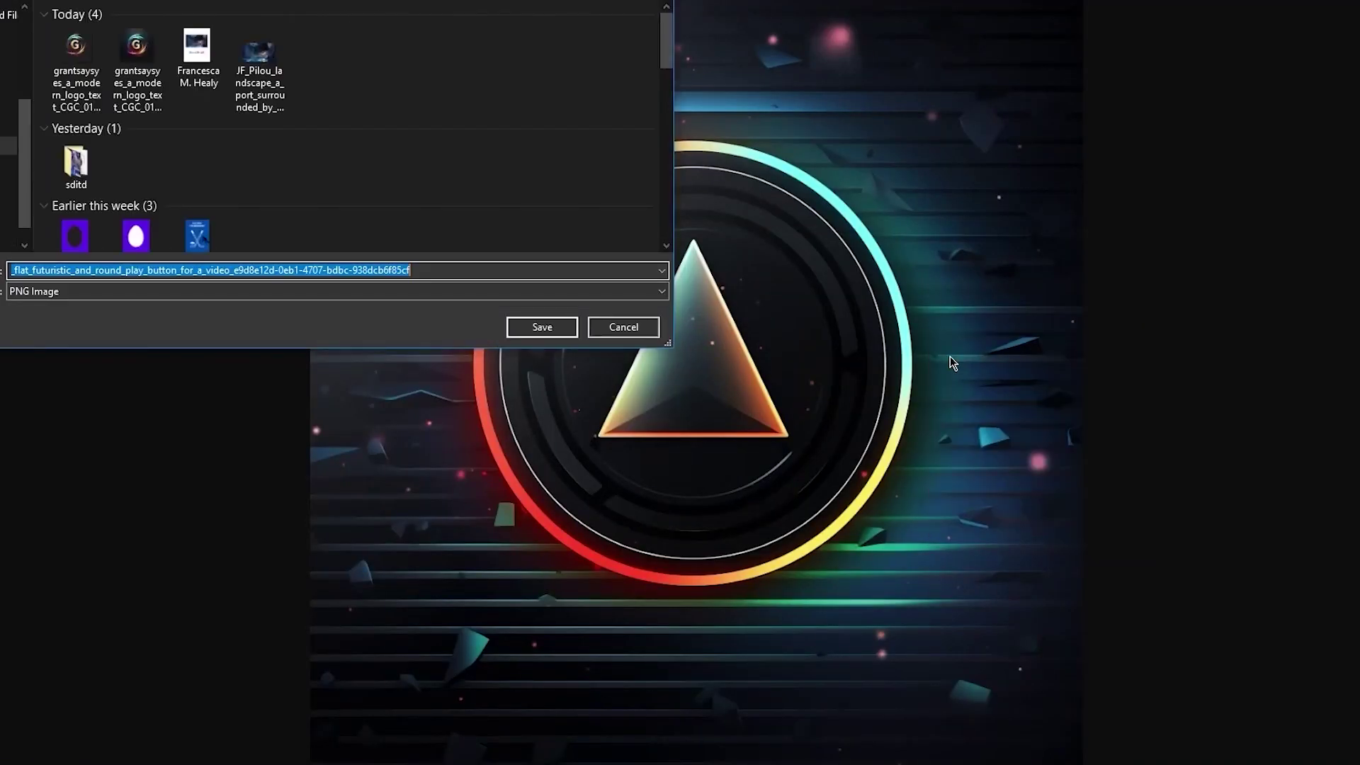
pyautogui.press('Return')
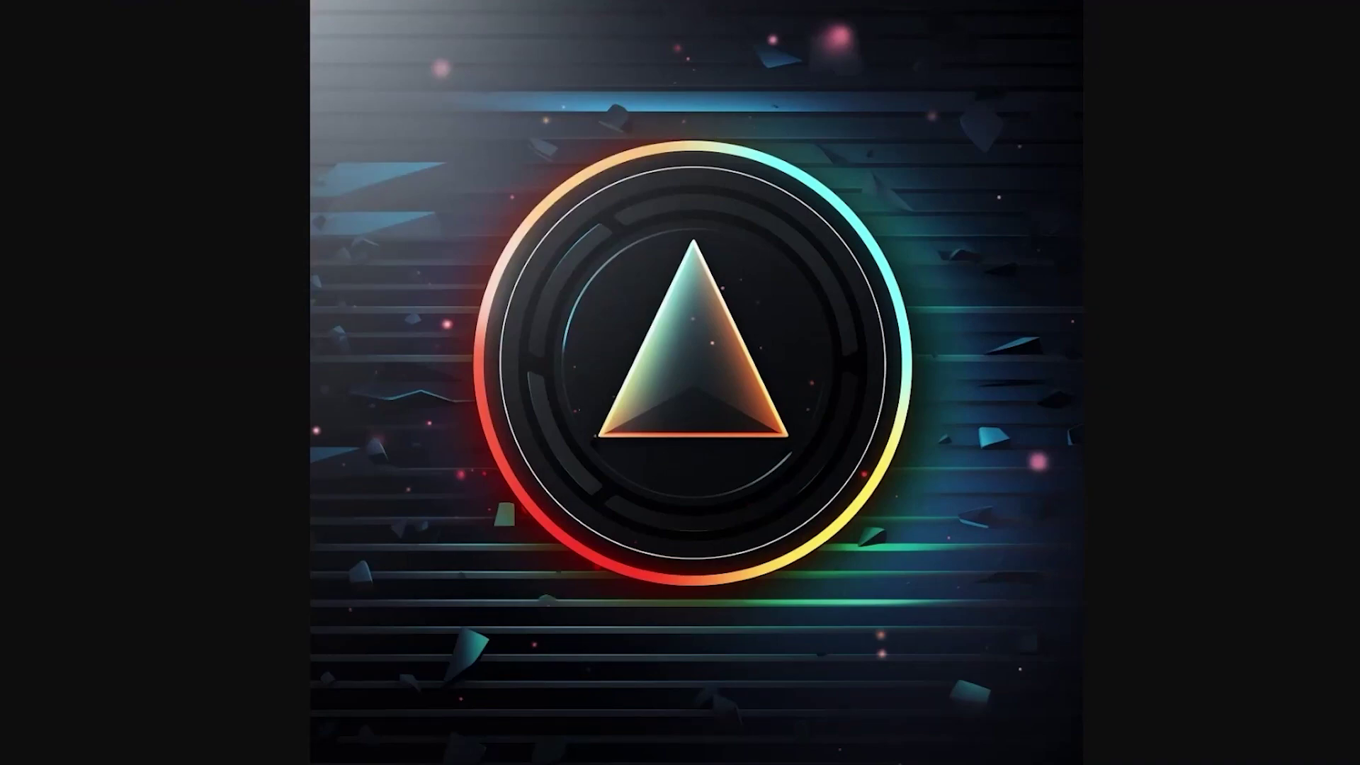
# Go to the Canva website
pyautogui.click(394, 15)
pyautogui.write('c')
pyautogui.press('Return')
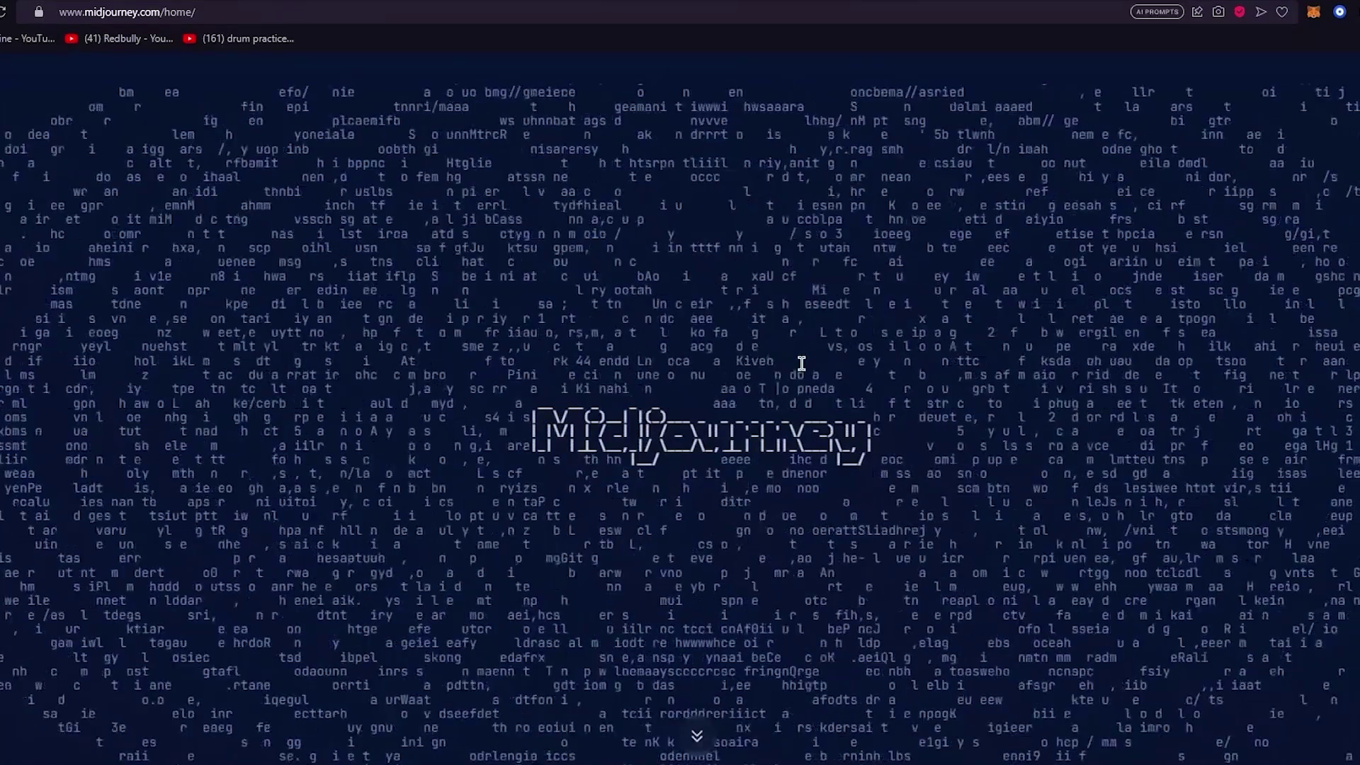
pyautogui.scroll(-15, 822, 347)
pyautogui.scroll(9, 751, 276)
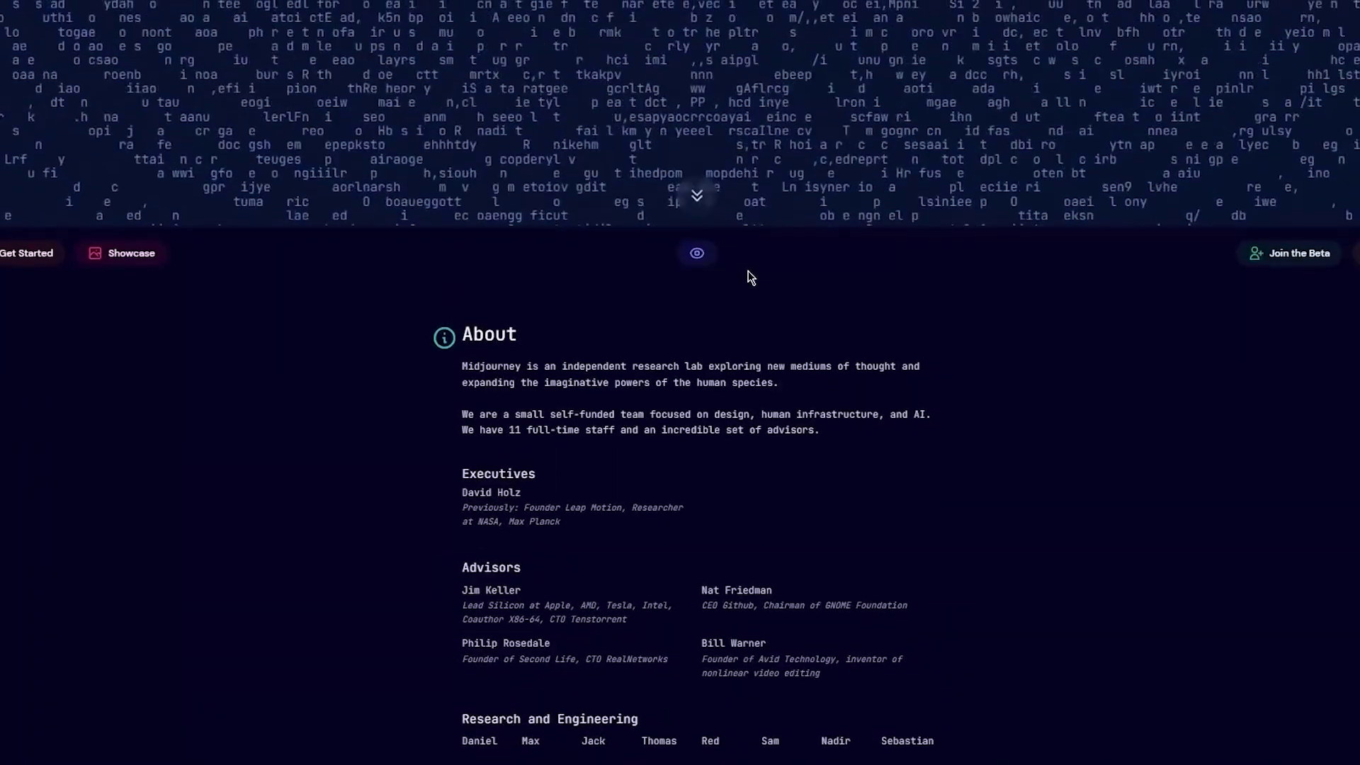
pyautogui.scroll(5, 751, 276)
pyautogui.scroll(-6, 279, 358)
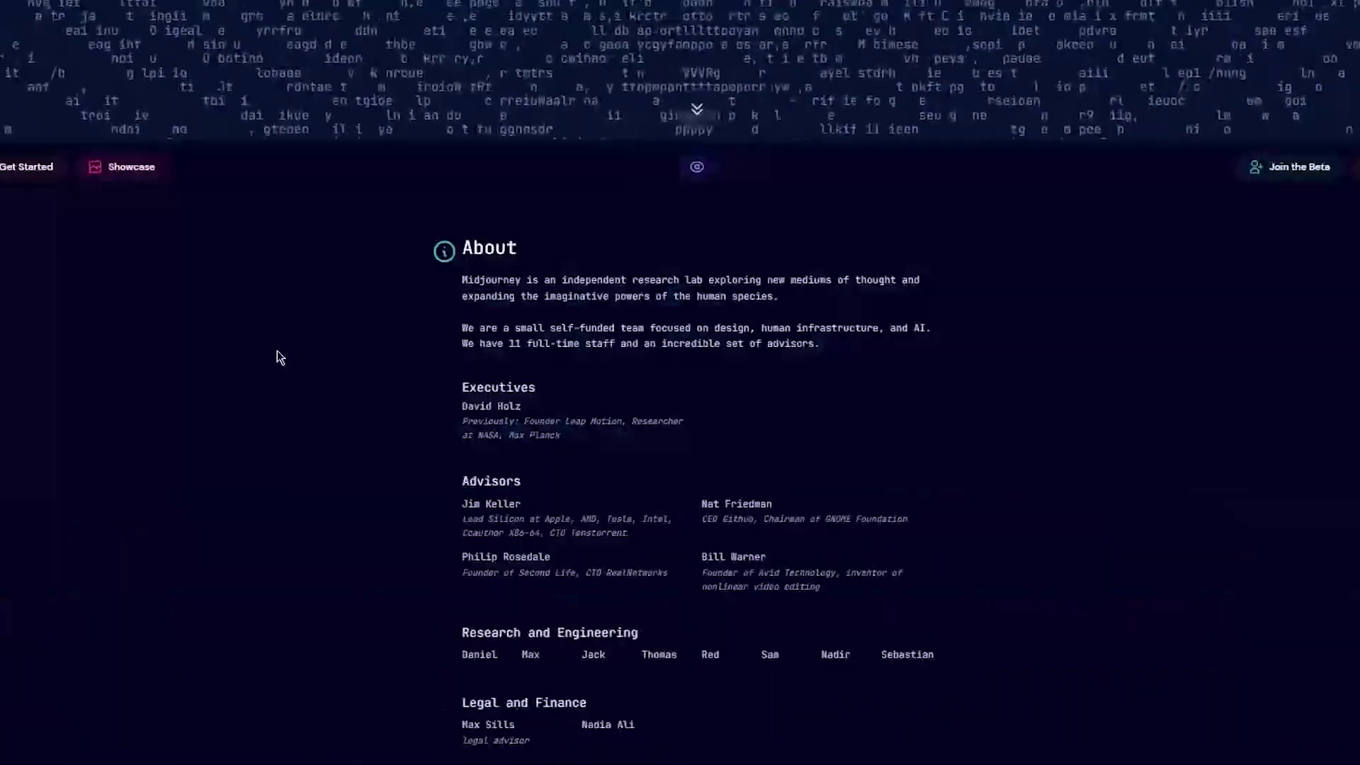
pyautogui.click(127, 169)
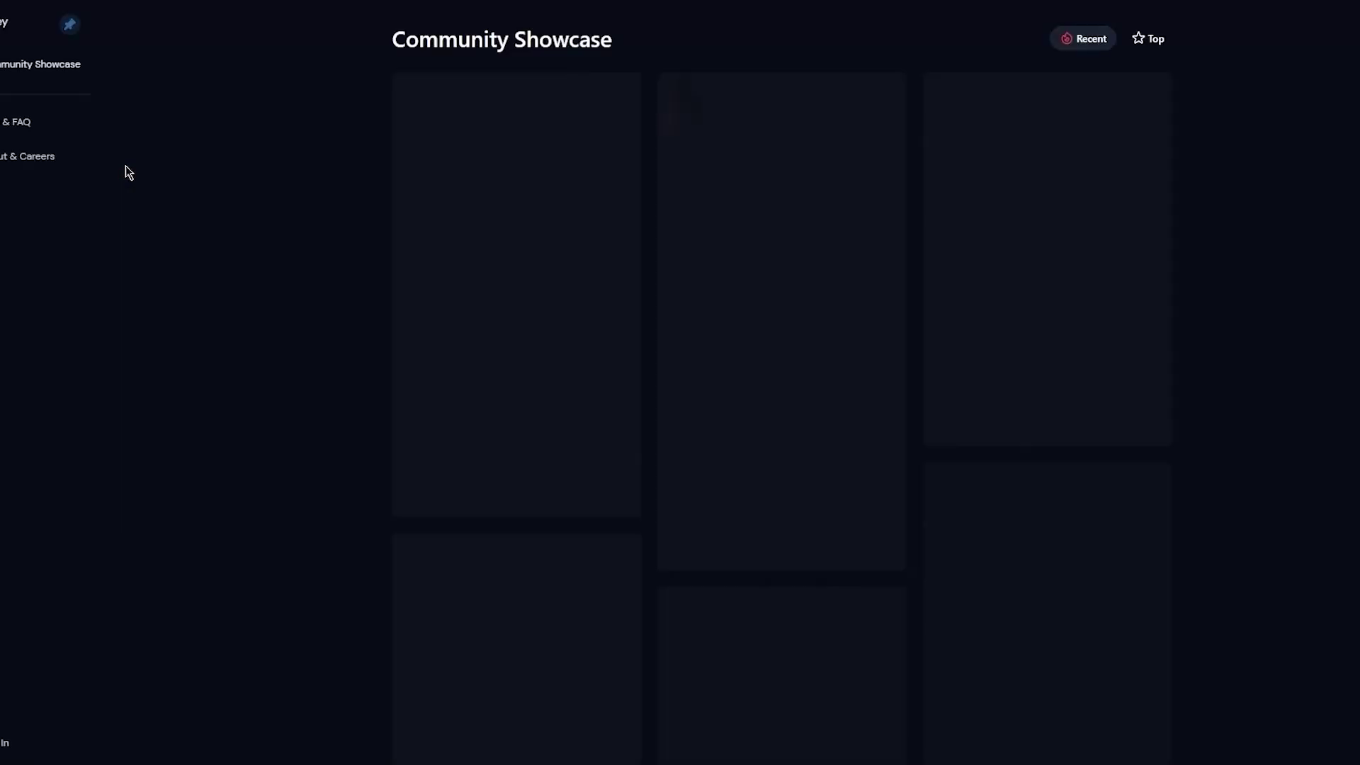
pyautogui.scroll(-15, 1332, 350)
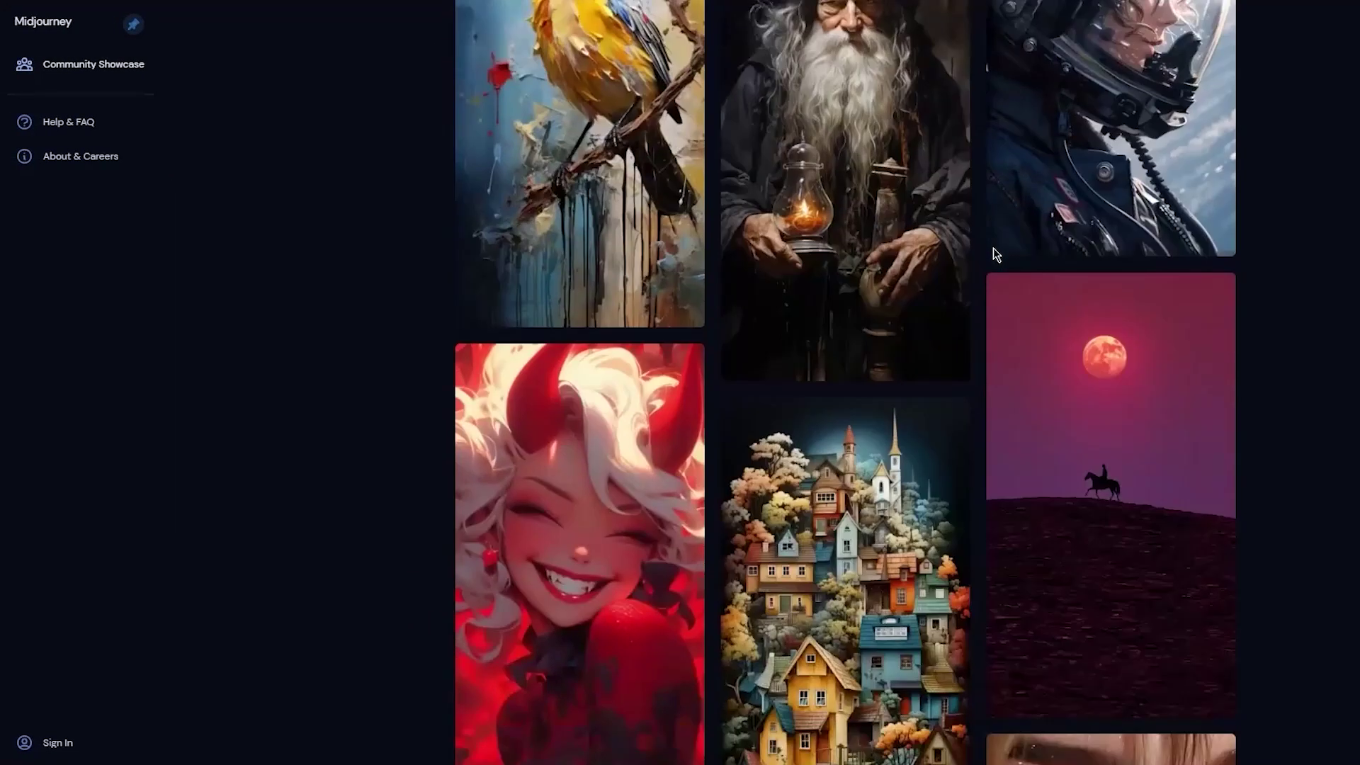
pyautogui.scroll(-3, 1336, 350)
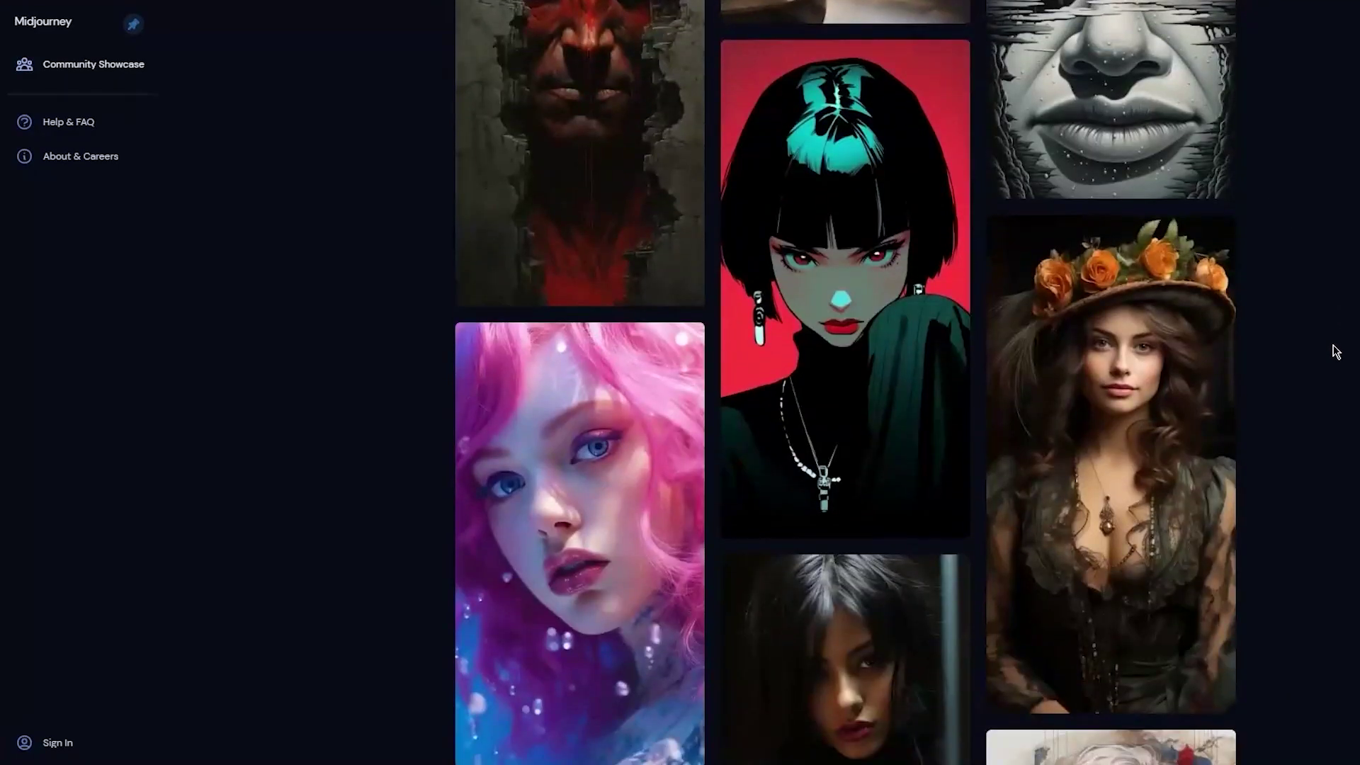
pyautogui.scroll(2, 1336, 351)
pyautogui.scroll(-3, 1336, 351)
pyautogui.scroll(-10, 1335, 352)
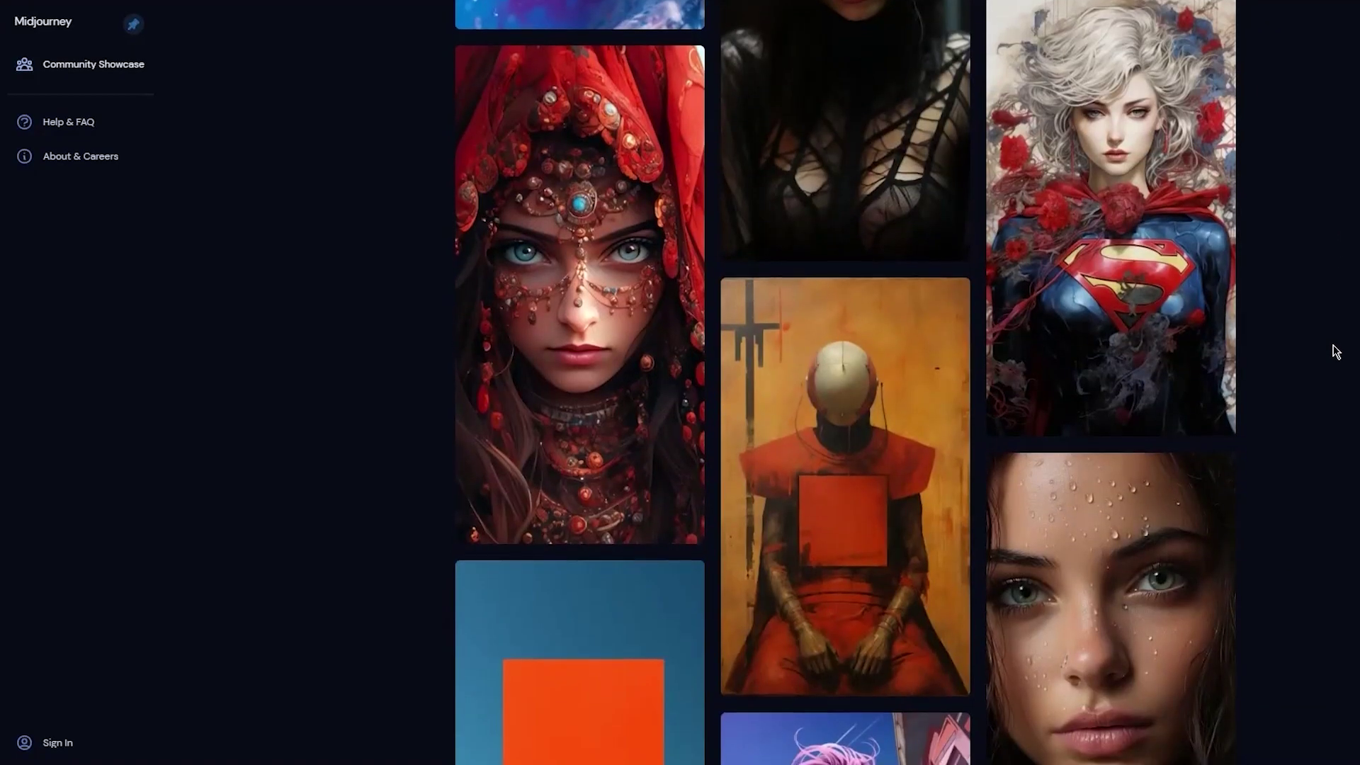
pyautogui.scroll(2, 1336, 352)
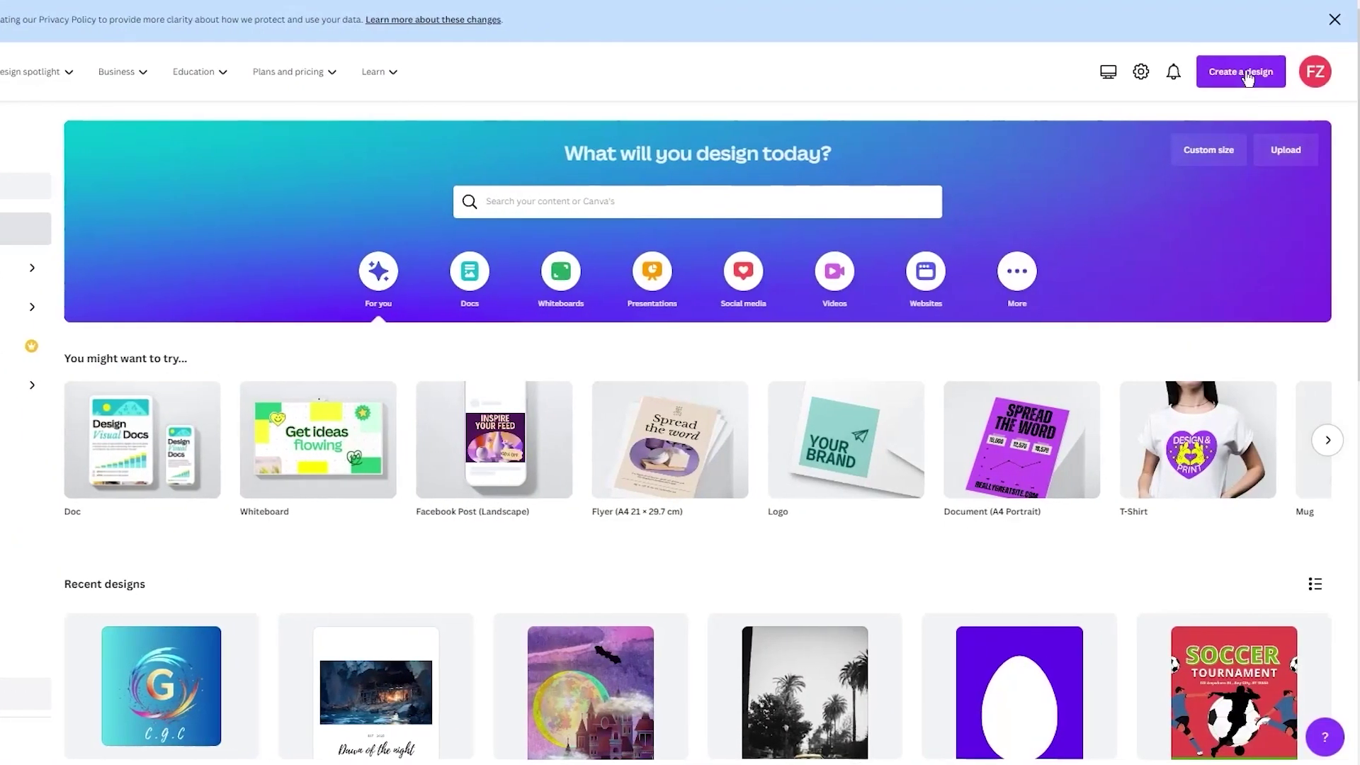
# Start a website design and apply the Westmire A56 Headset template
pyautogui.click(1251, 82)
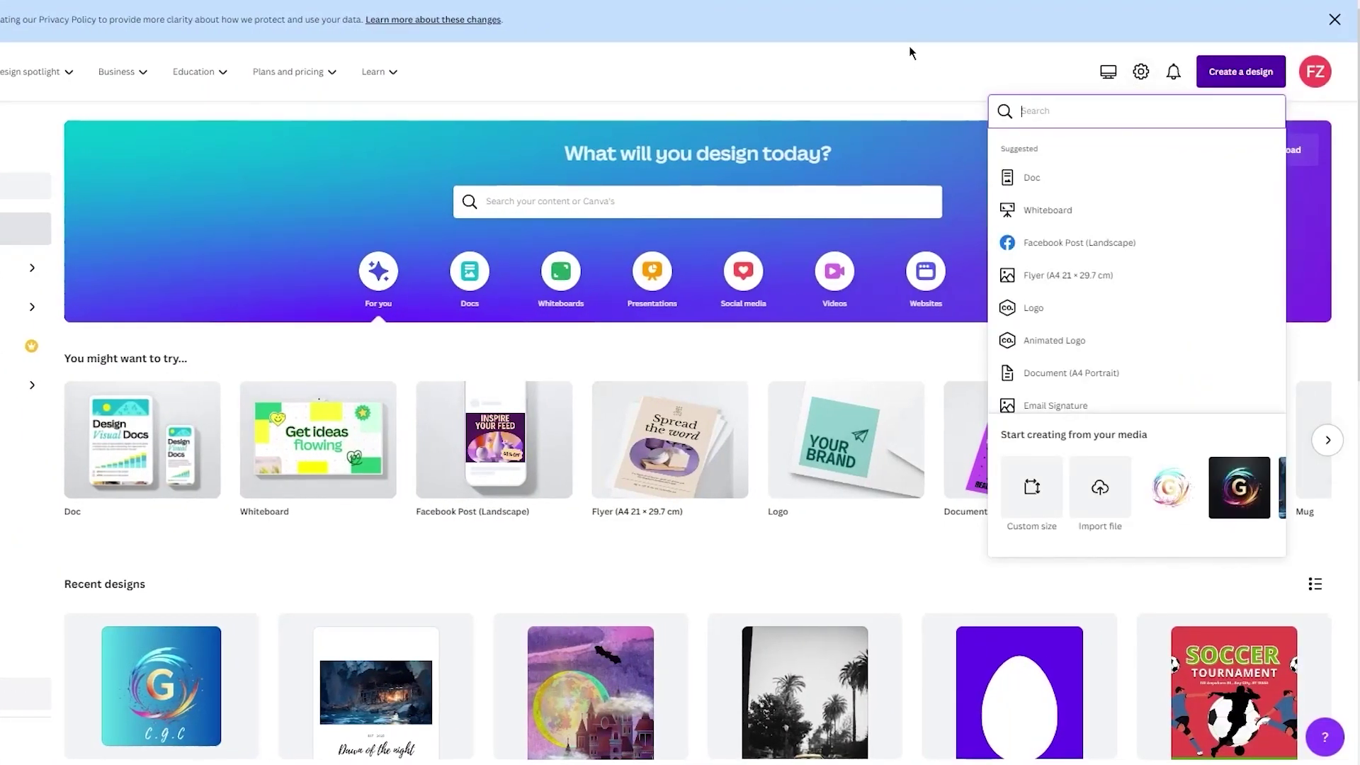
pyautogui.write('websi')
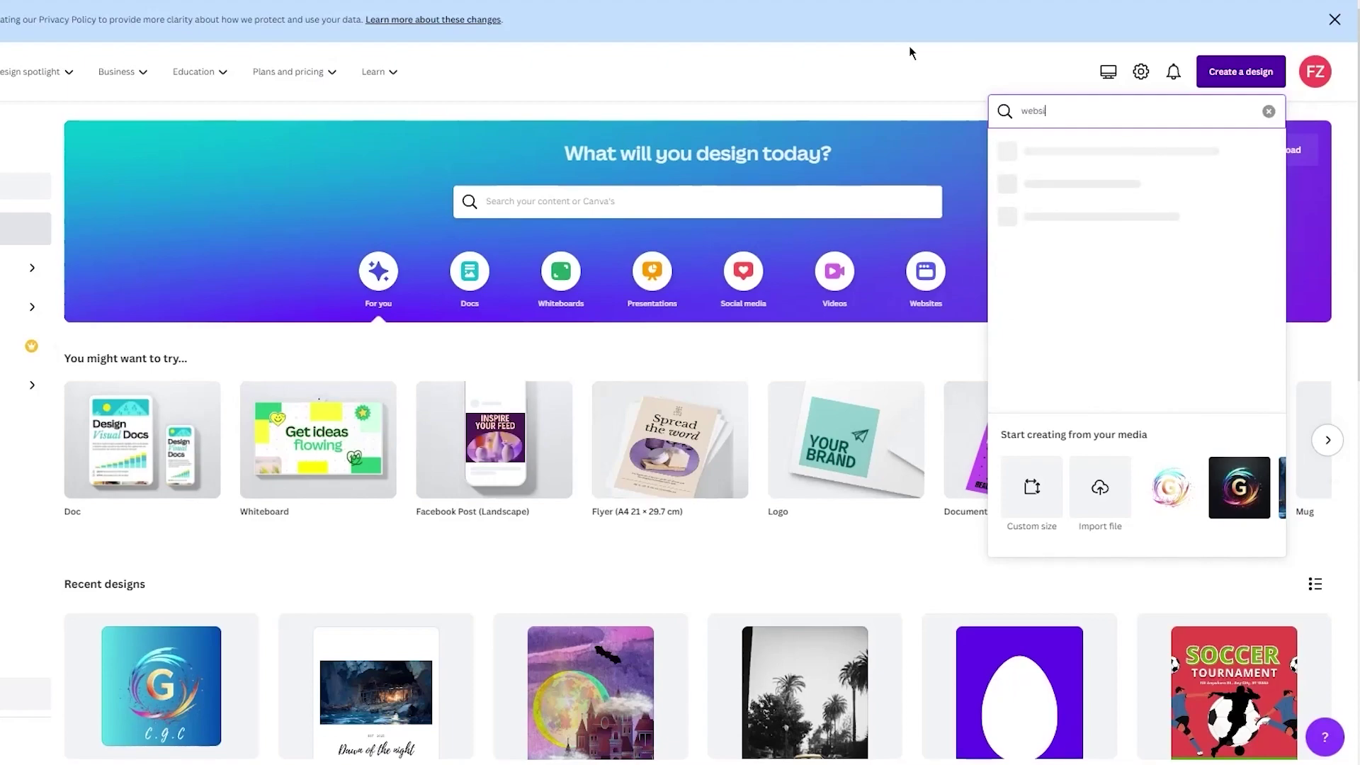
pyautogui.write('te')
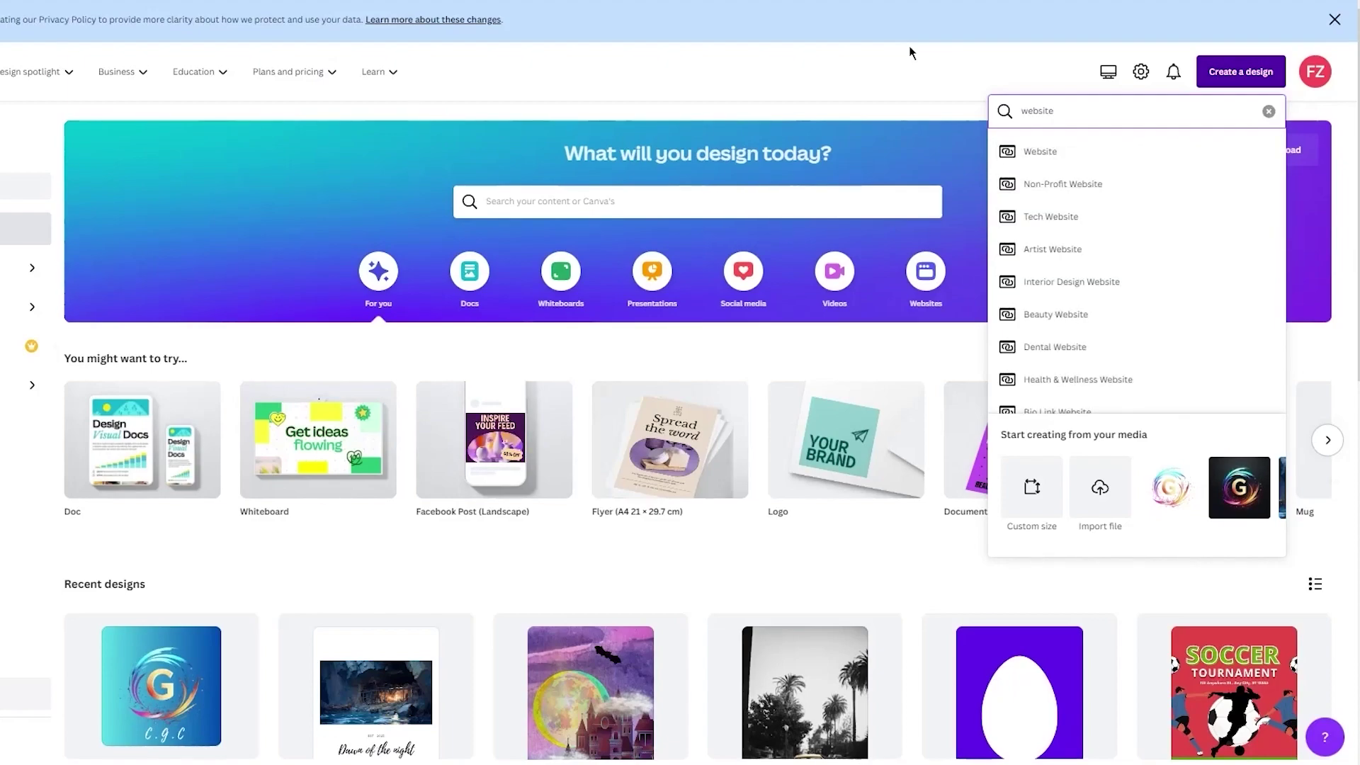
pyautogui.click(1055, 149)
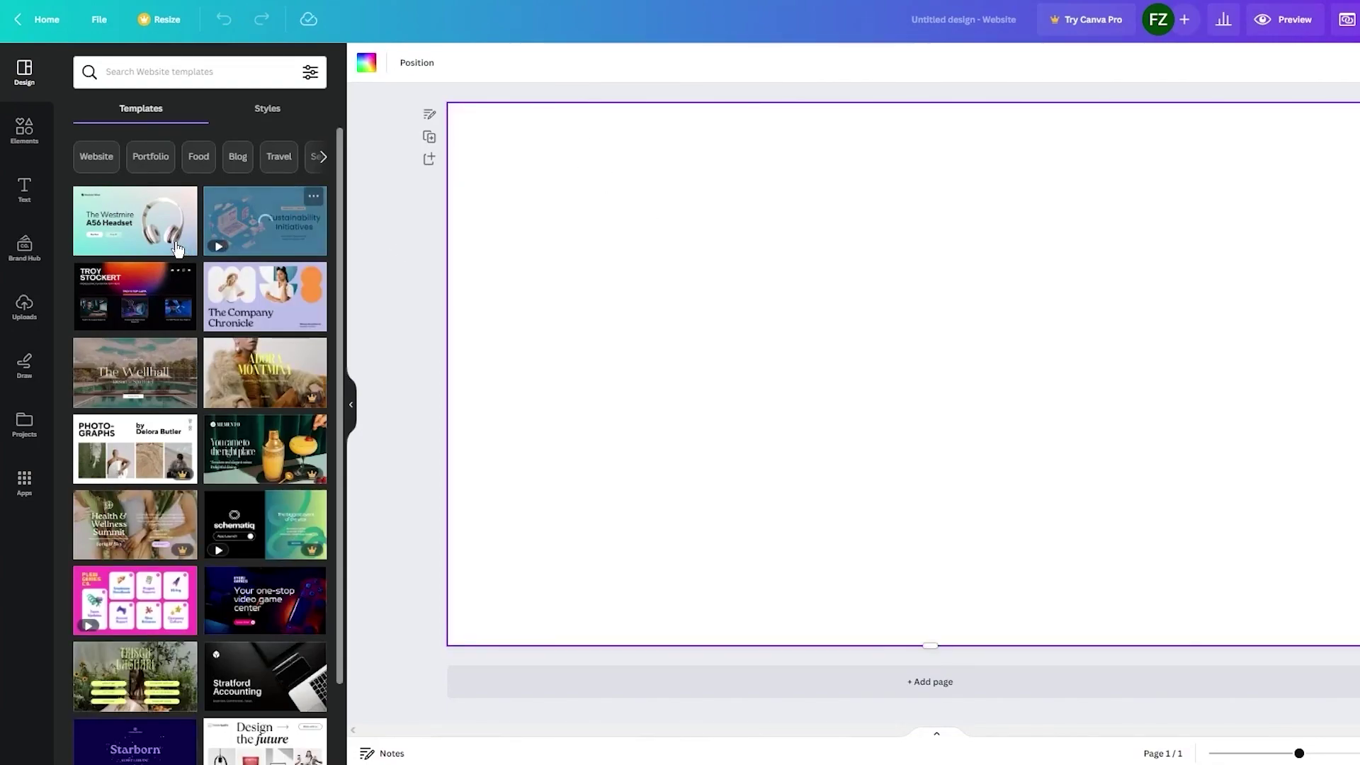
pyautogui.moveTo(134, 220); pyautogui.dragTo(815, 268)
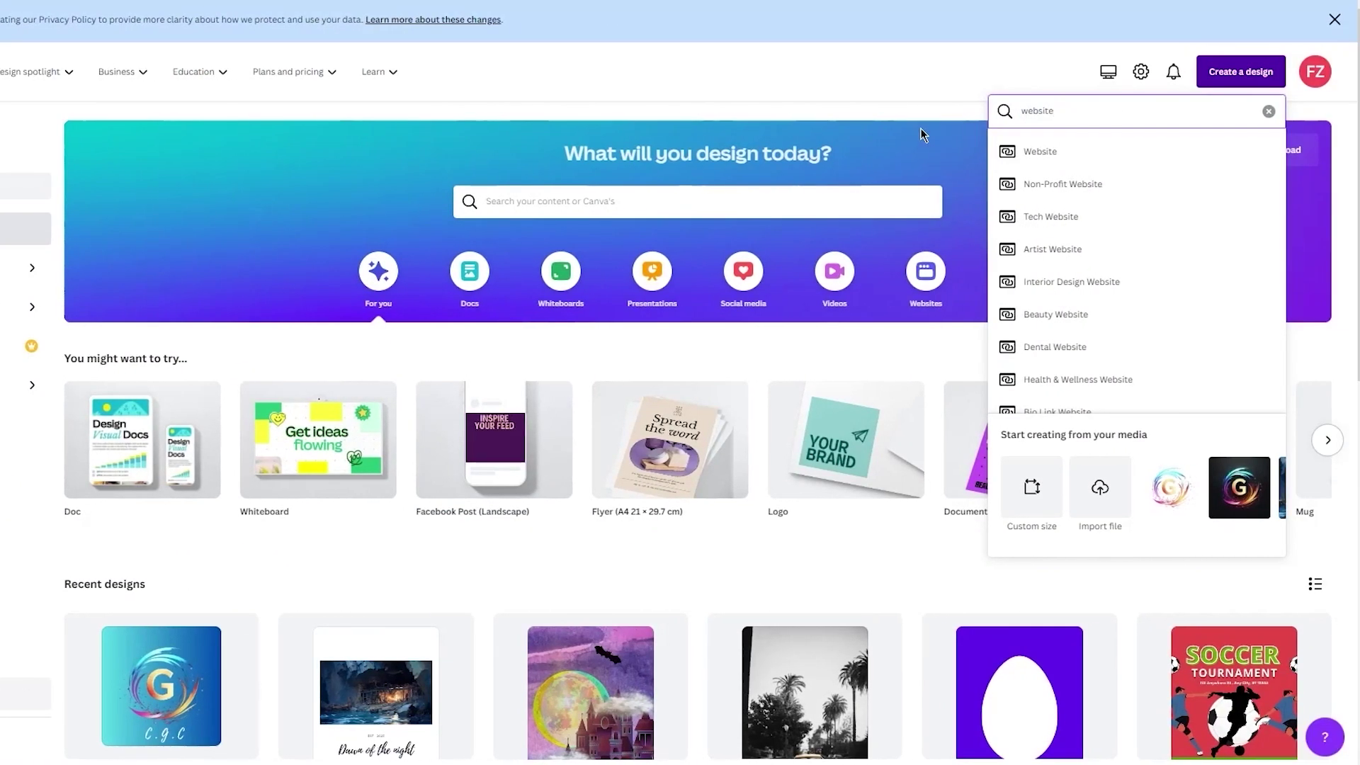
# Search 'logo' instead and start a new blank Logo design
pyautogui.press('BackSpace')
pyautogui.press('BackSpace')
pyautogui.press('BackSpace')
pyautogui.press('BackSpace')
pyautogui.press('BackSpace')
pyautogui.press('BackSpace')
pyautogui.press('BackSpace')
pyautogui.write('logo')
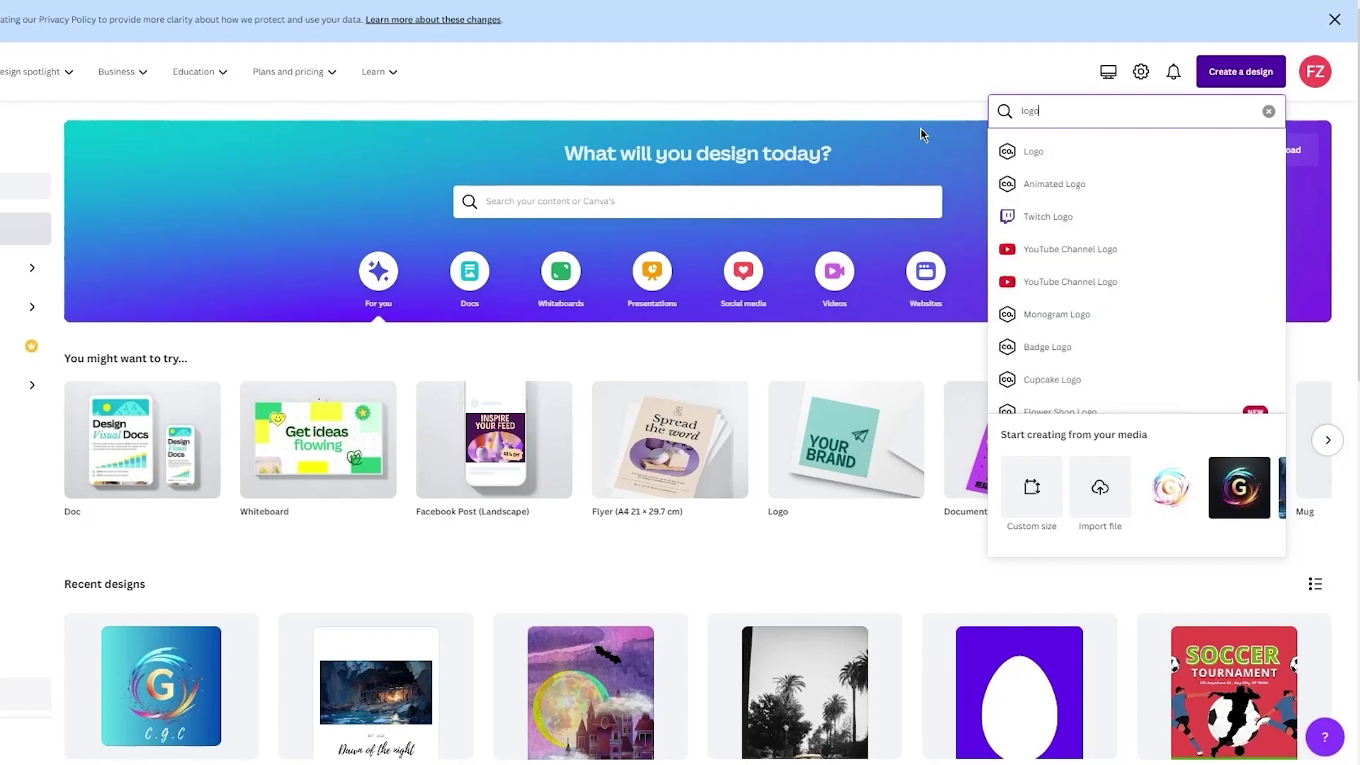
pyautogui.click(1129, 160)
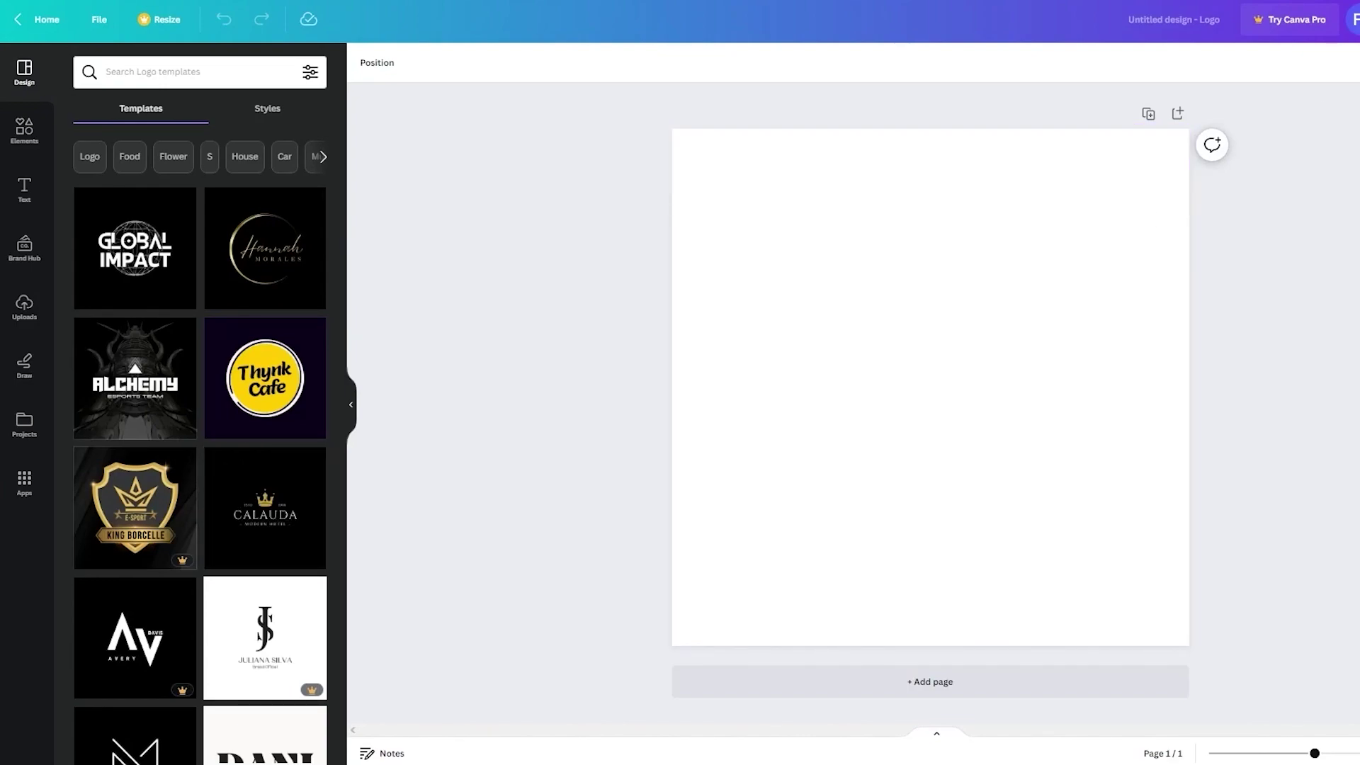
# Drag the downloaded play-button PNG onto the logo page and stretch it to fill the canvas
pyautogui.hotkey('ctrl', 'j')
pyautogui.moveTo(1247, 64); pyautogui.dragTo(987, 306)
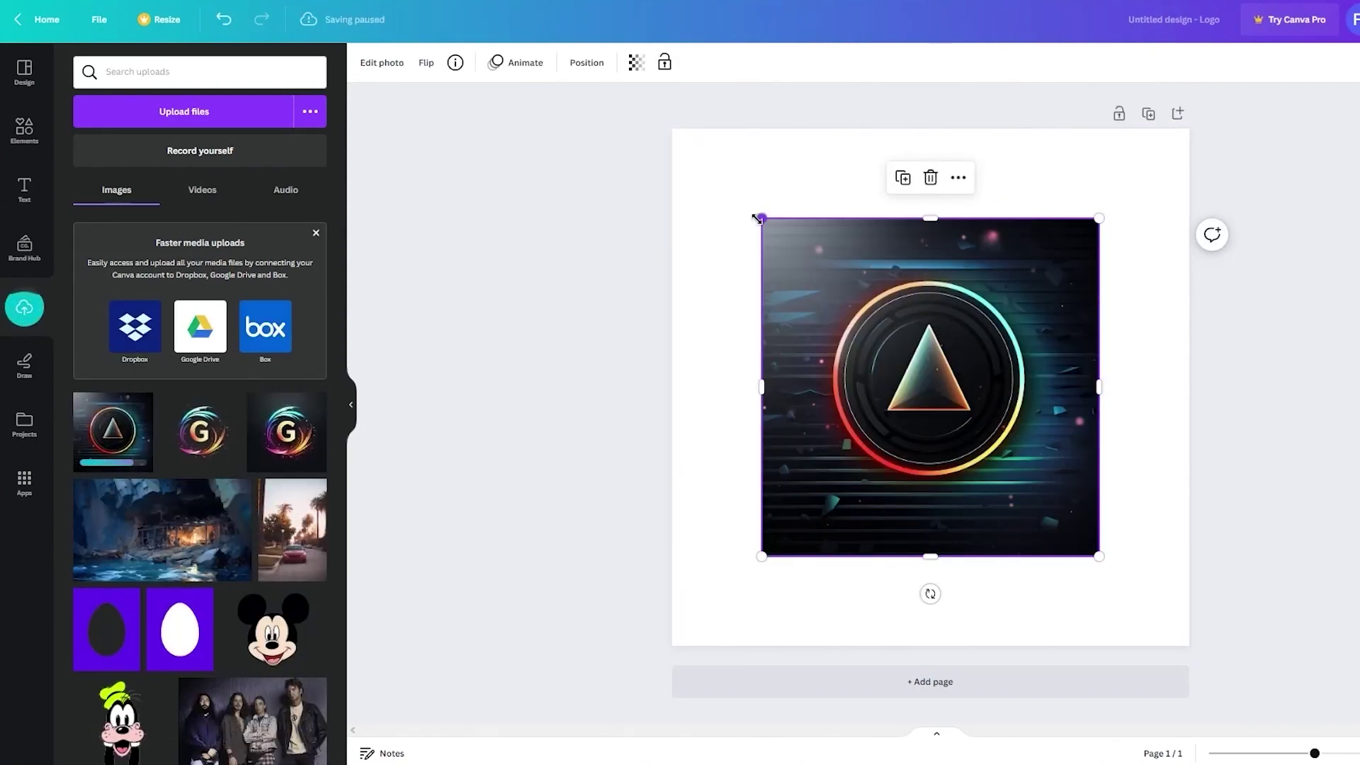
pyautogui.moveTo(761, 218); pyautogui.dragTo(647, 153)
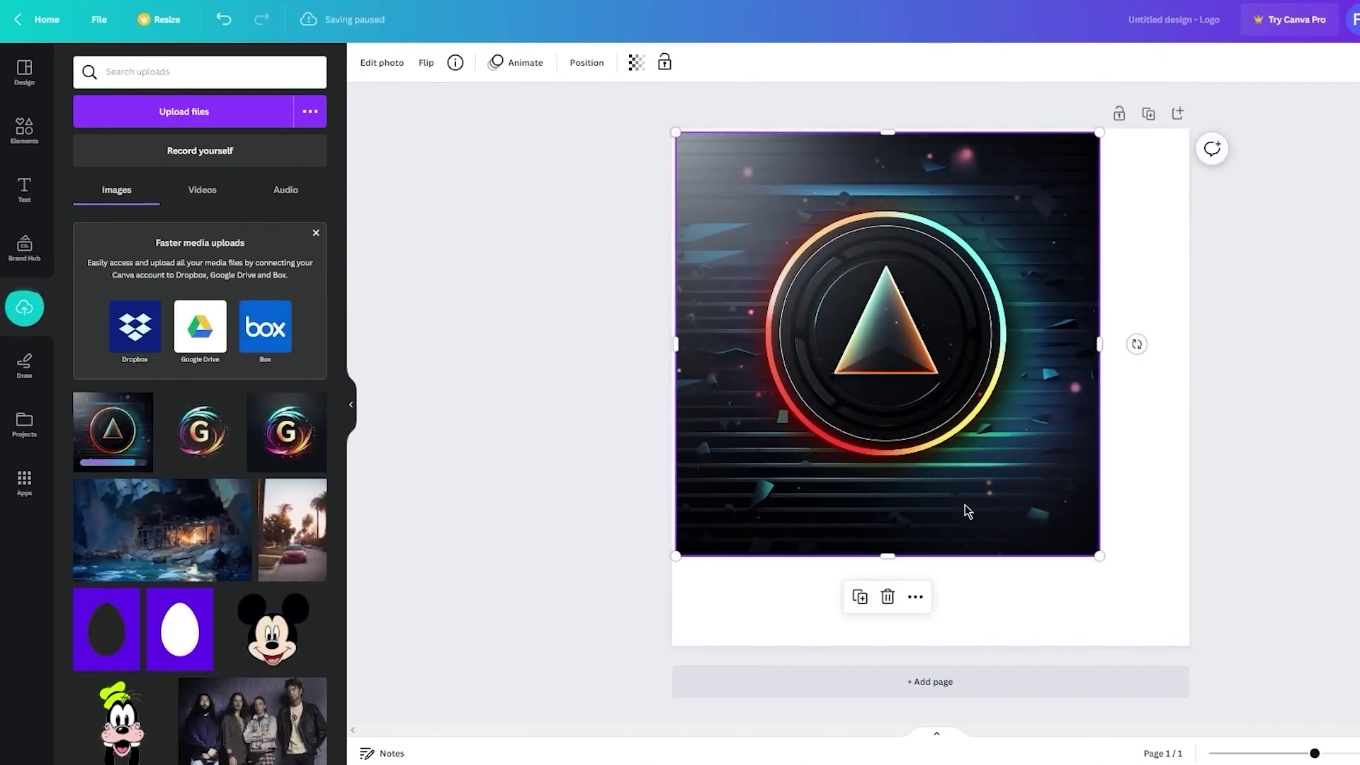
pyautogui.moveTo(1099, 557); pyautogui.dragTo(1188, 647)
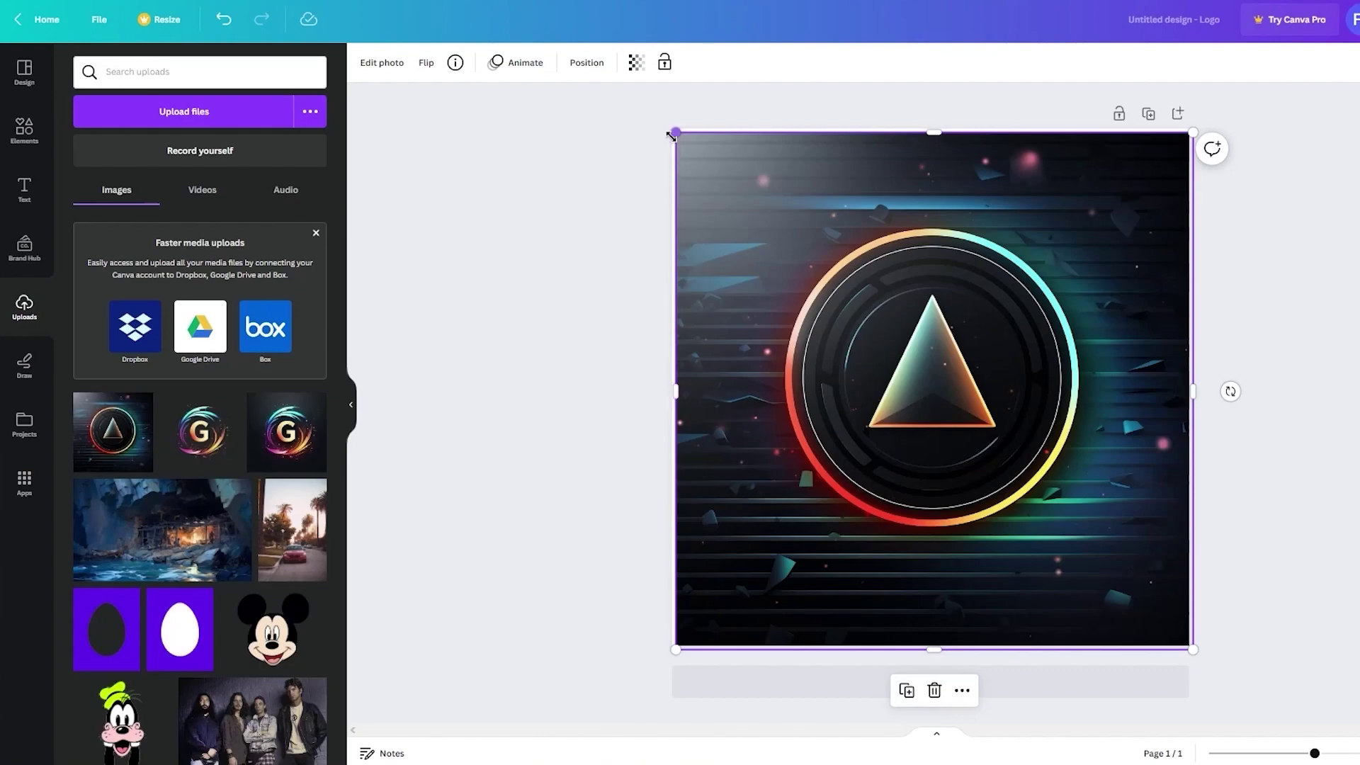
pyautogui.moveTo(671, 134); pyautogui.dragTo(654, 134)
pyautogui.click(589, 146)
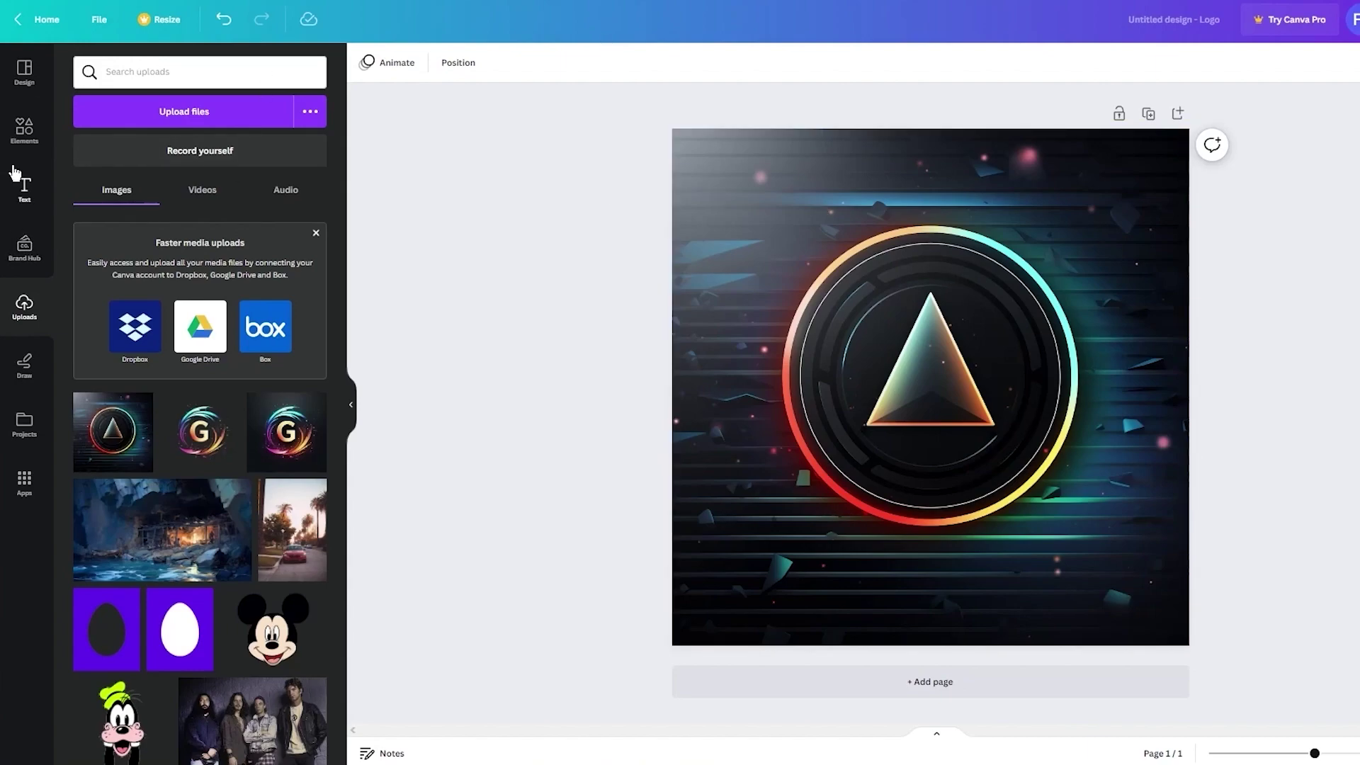
# Add the COMPLETION text combo, drop its subtitle, and retype it as centred 'PLAY ZONE'
pyautogui.click(24, 186)
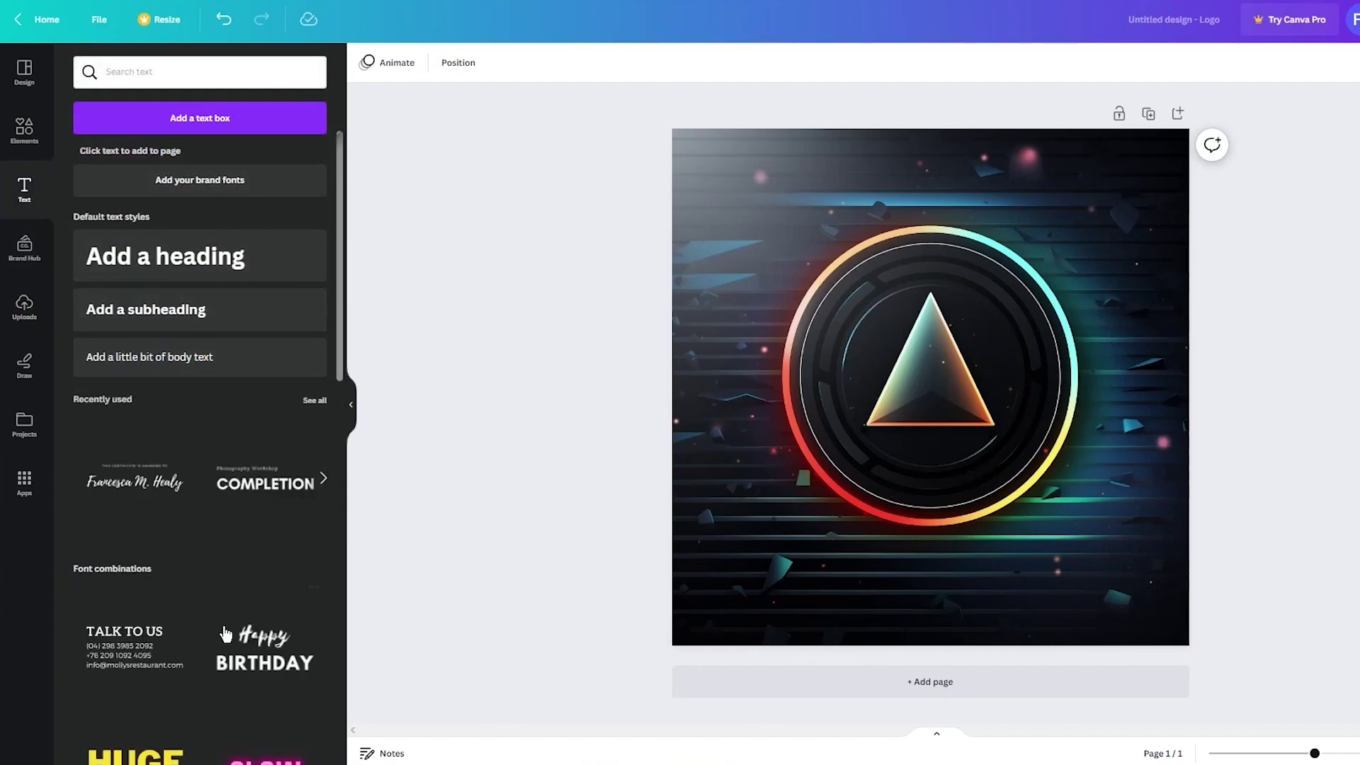
pyautogui.moveTo(410, 483); pyautogui.dragTo(945, 419)
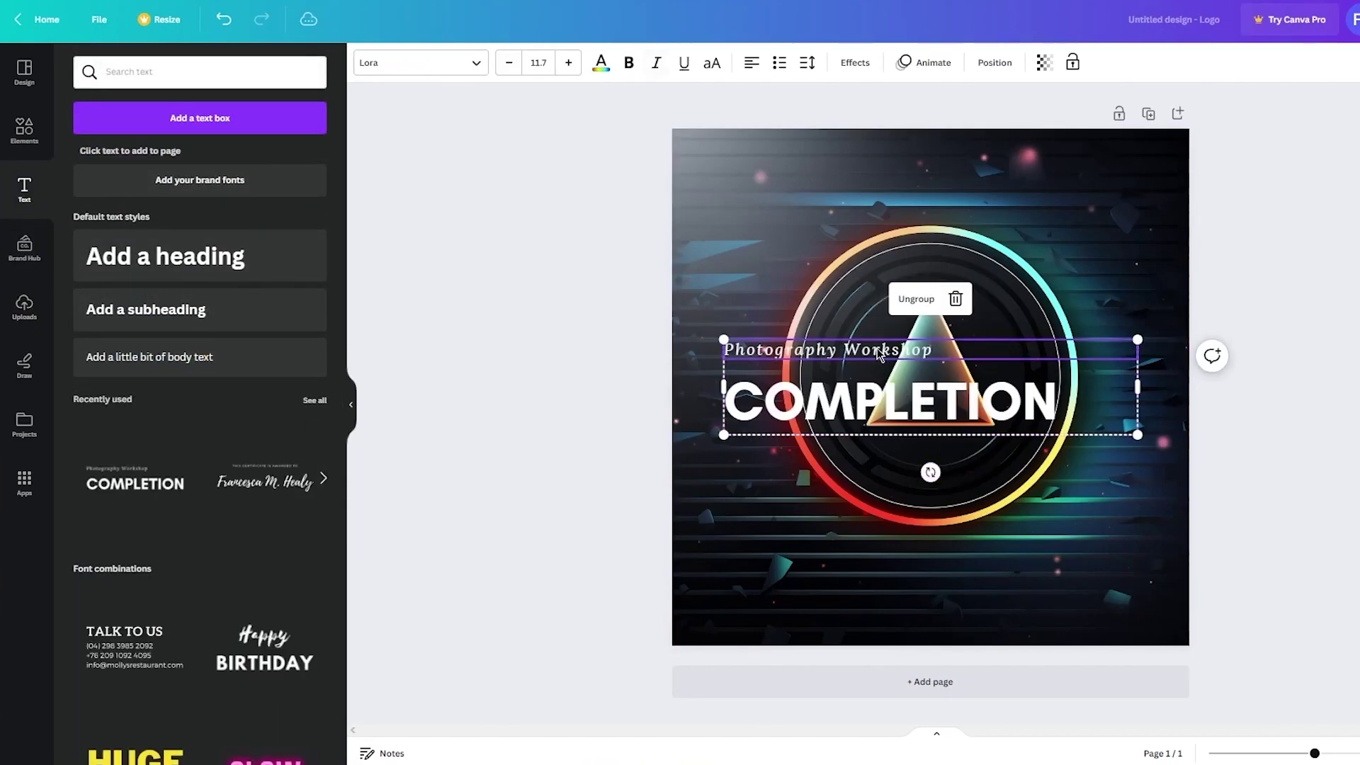
pyautogui.click(883, 352)
pyautogui.press('Delete')
pyautogui.doubleClick(989, 381)
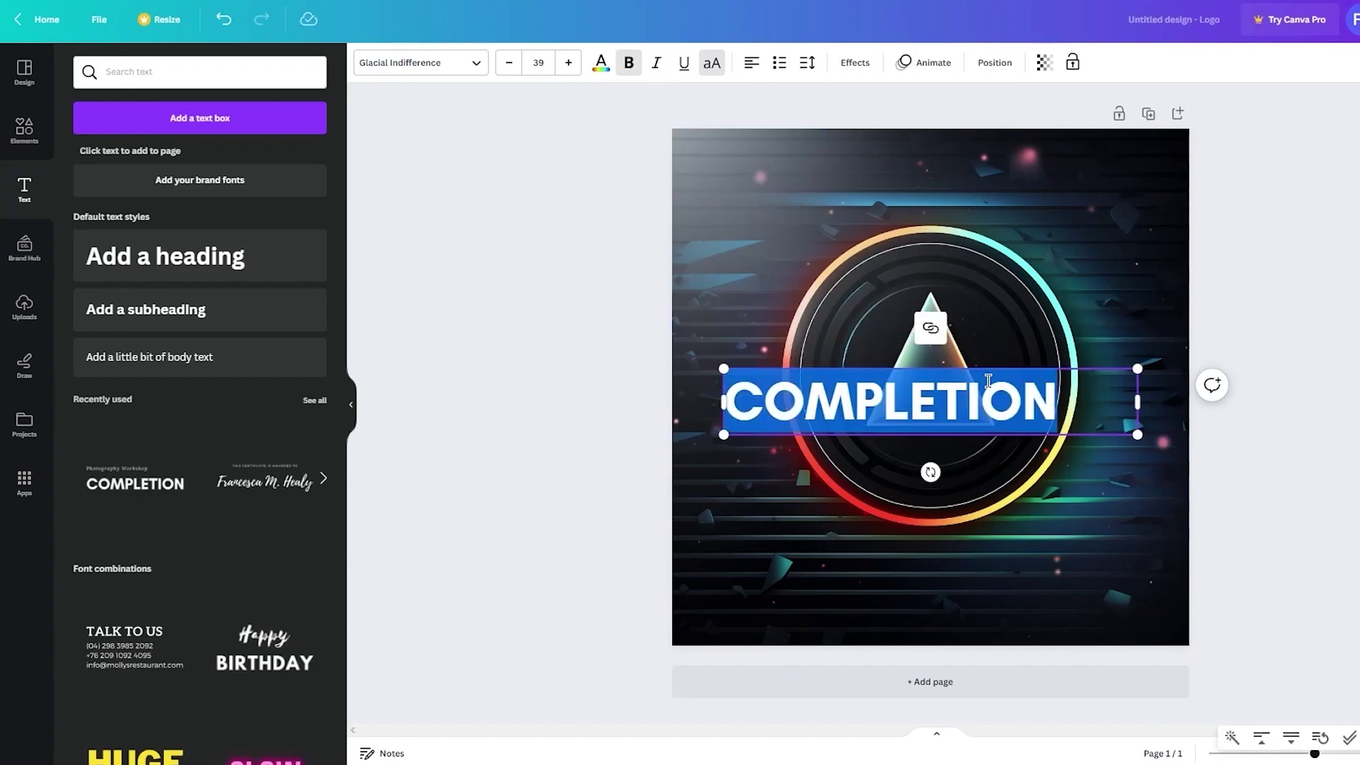
pyautogui.write('PLA')
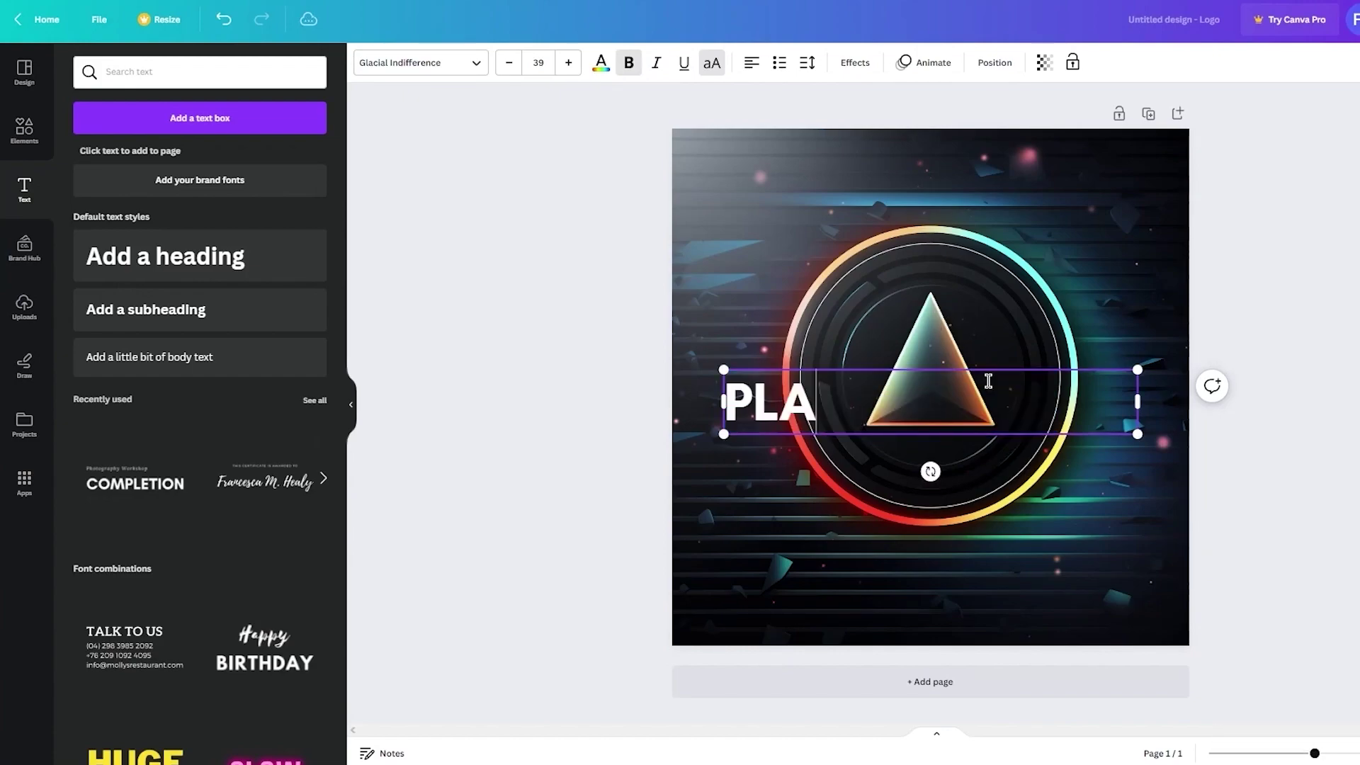
pyautogui.write('Y ZO')
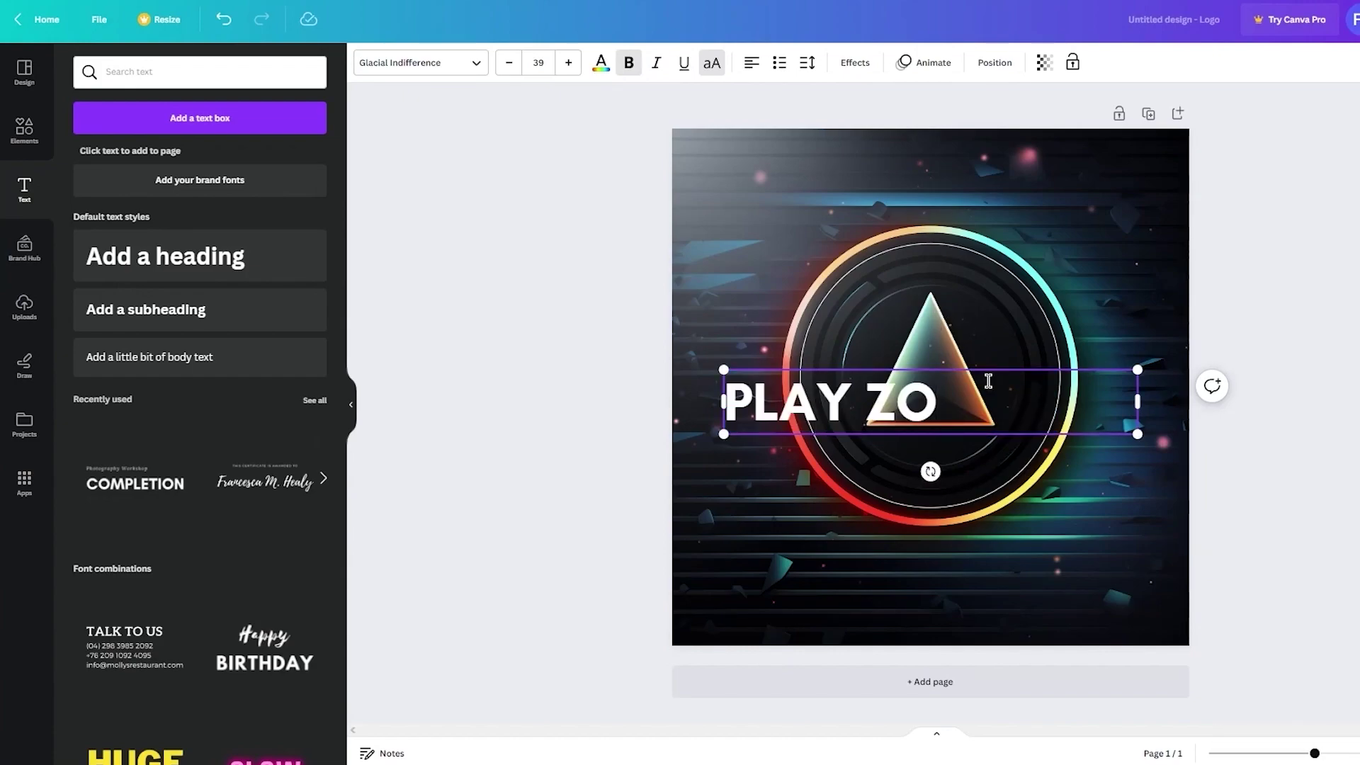
pyautogui.write('NE')
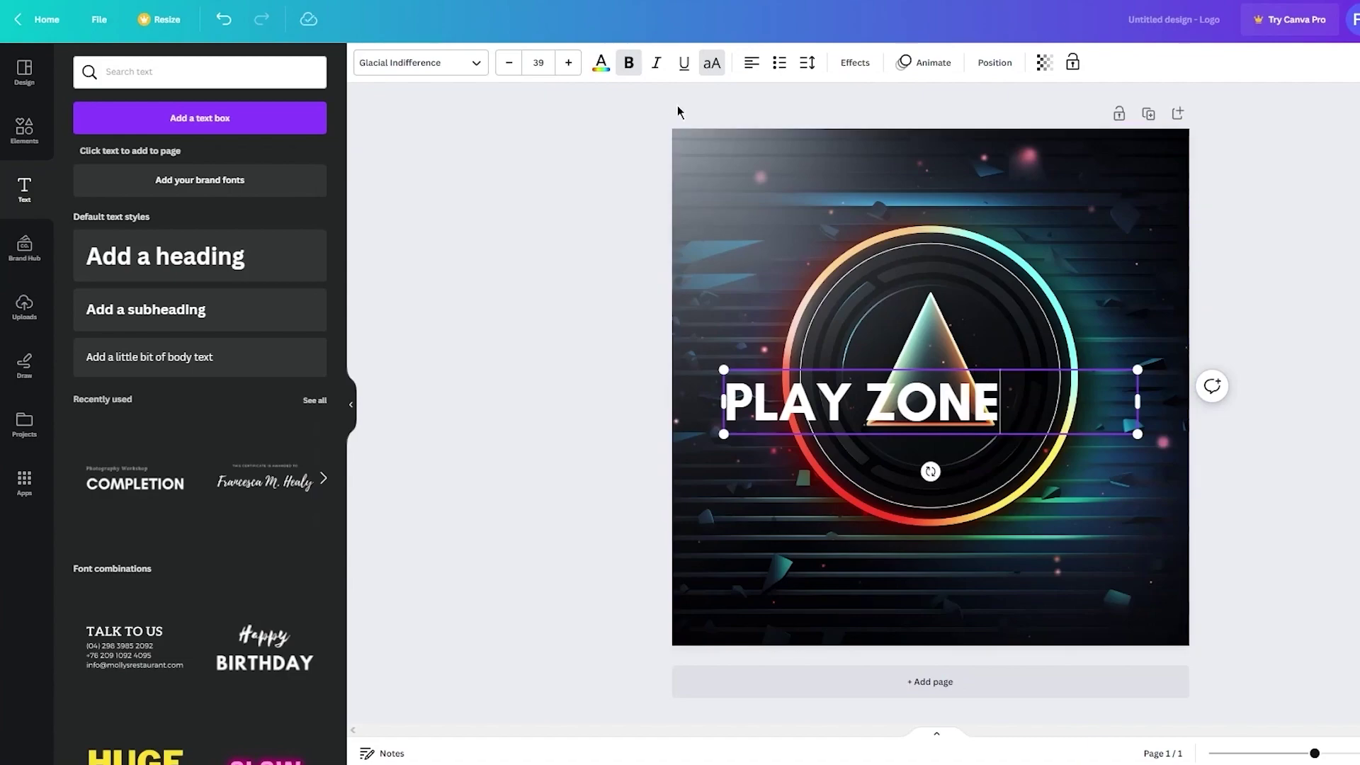
pyautogui.click(752, 65)
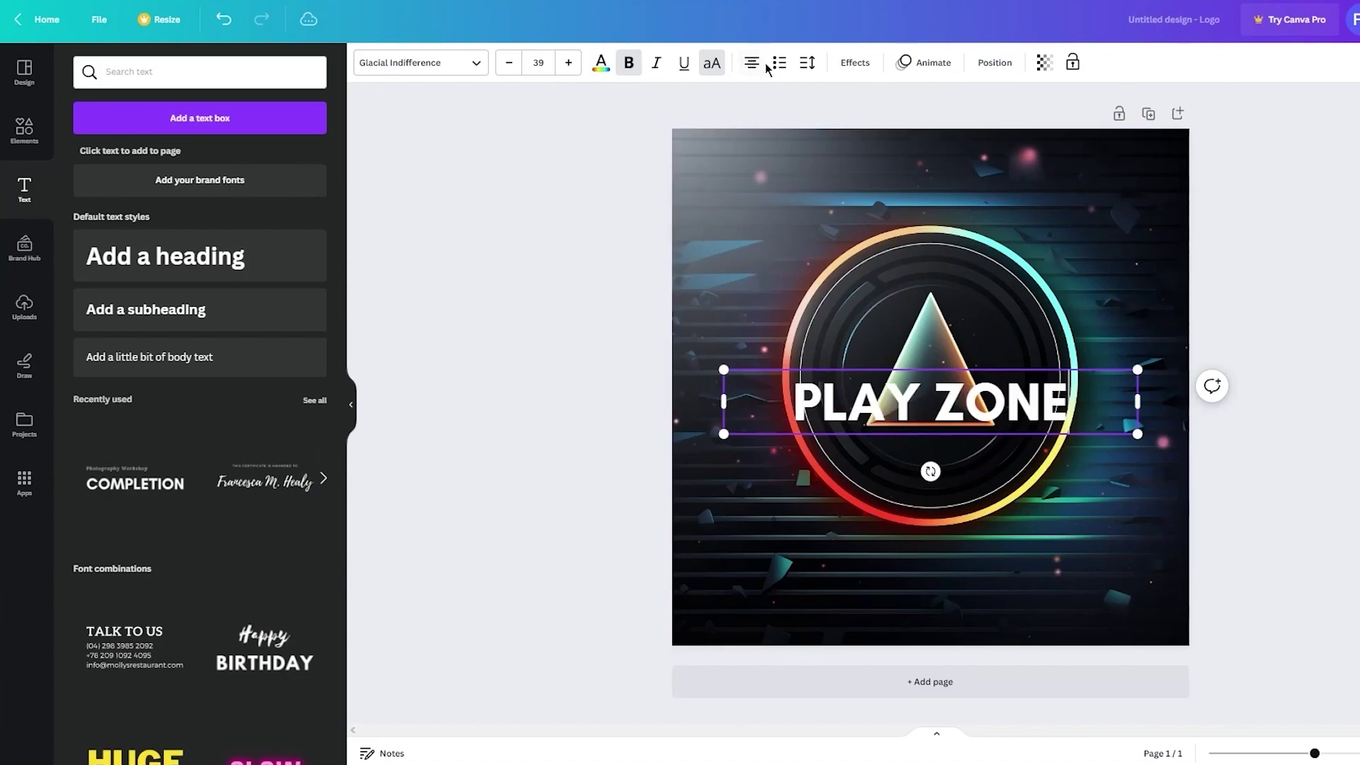
# Colour PLAY ZONE light green and move it below the neon circle
pyautogui.click(606, 65)
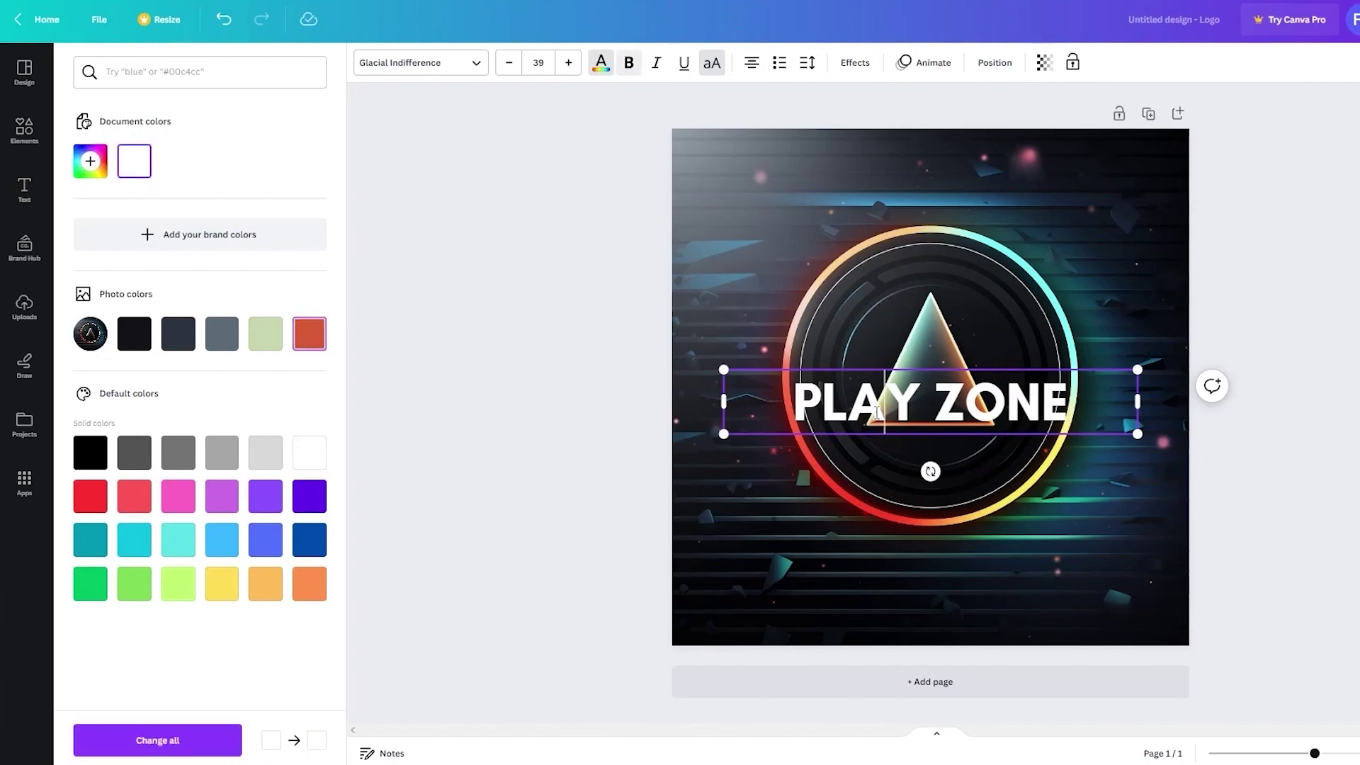
pyautogui.moveTo(1083, 418); pyautogui.dragTo(761, 416)
pyautogui.click(275, 334)
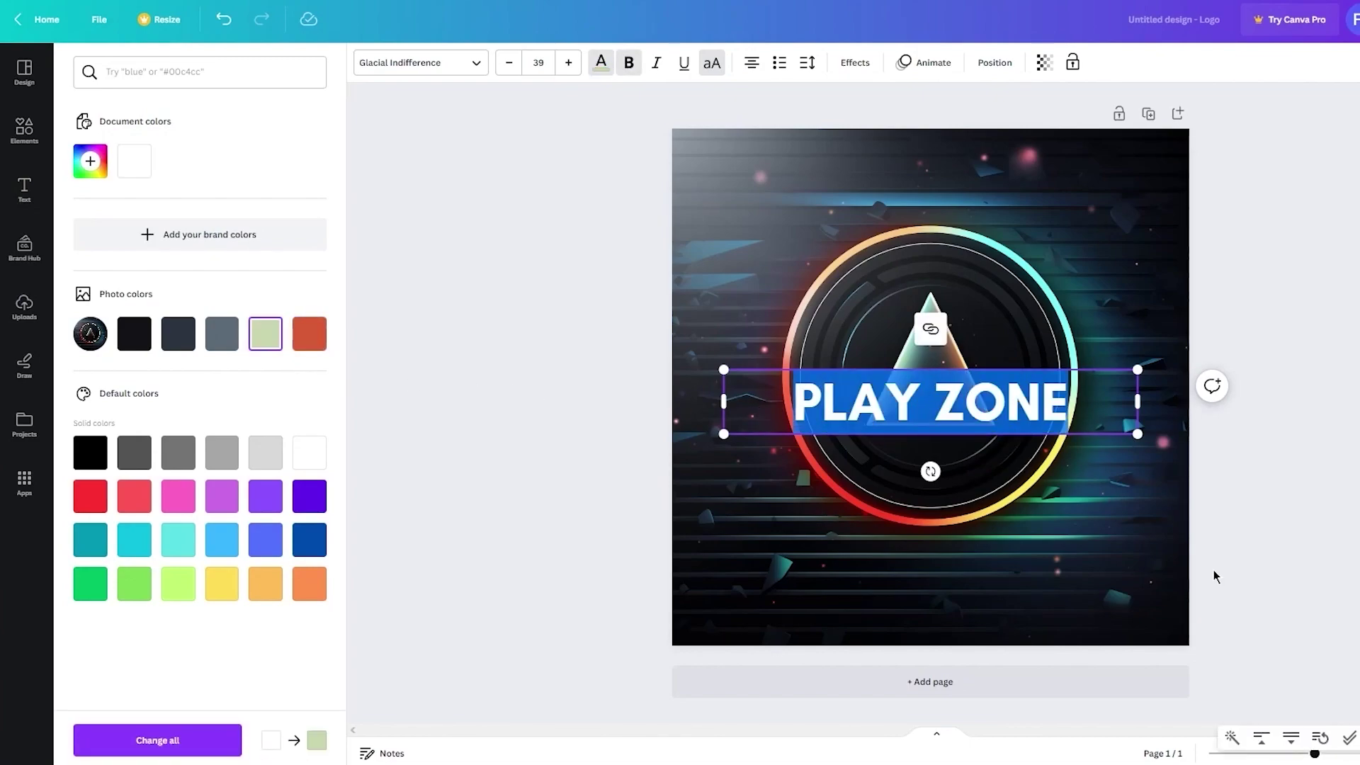
pyautogui.click(1269, 508)
pyautogui.moveTo(985, 402); pyautogui.dragTo(990, 566)
pyautogui.click(1263, 497)
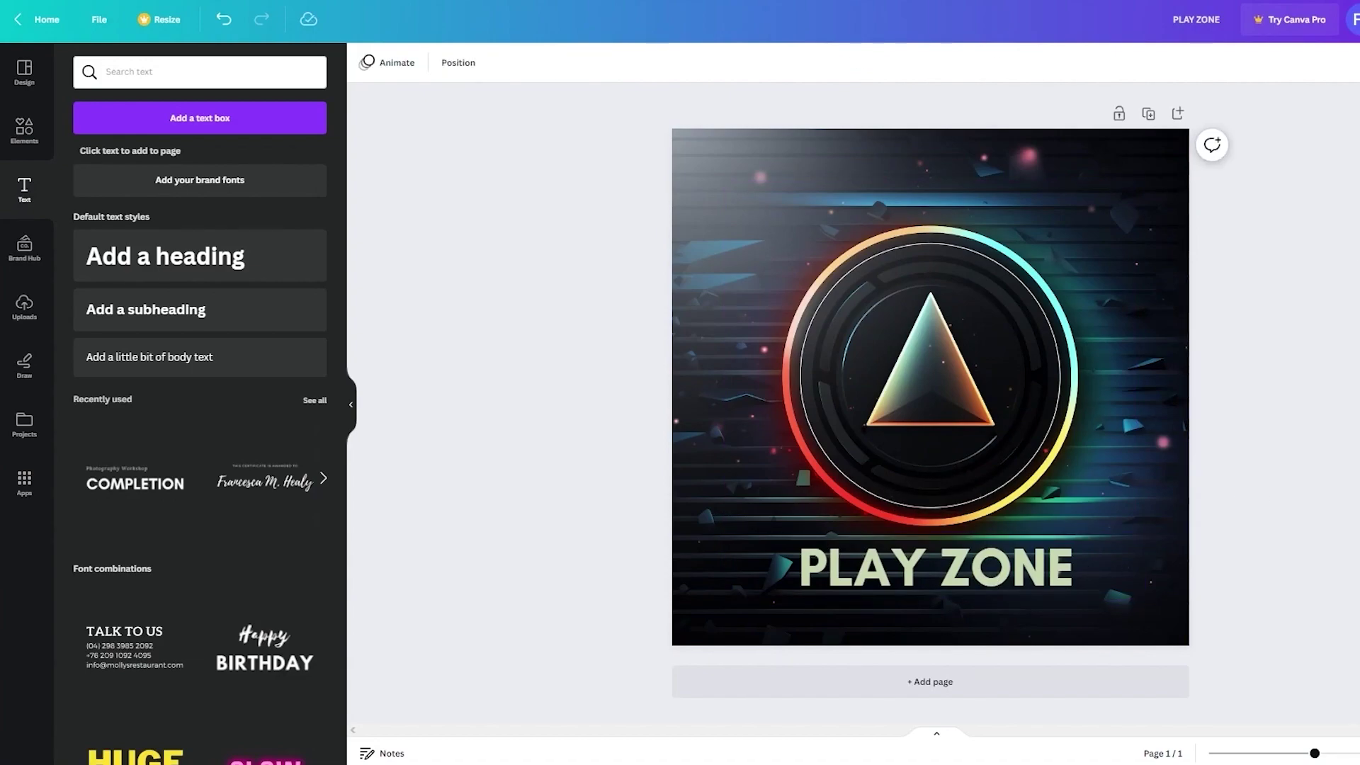
# Open the Download settings from Share, with PNG at 500 × 500 px
pyautogui.click(1337, 16)
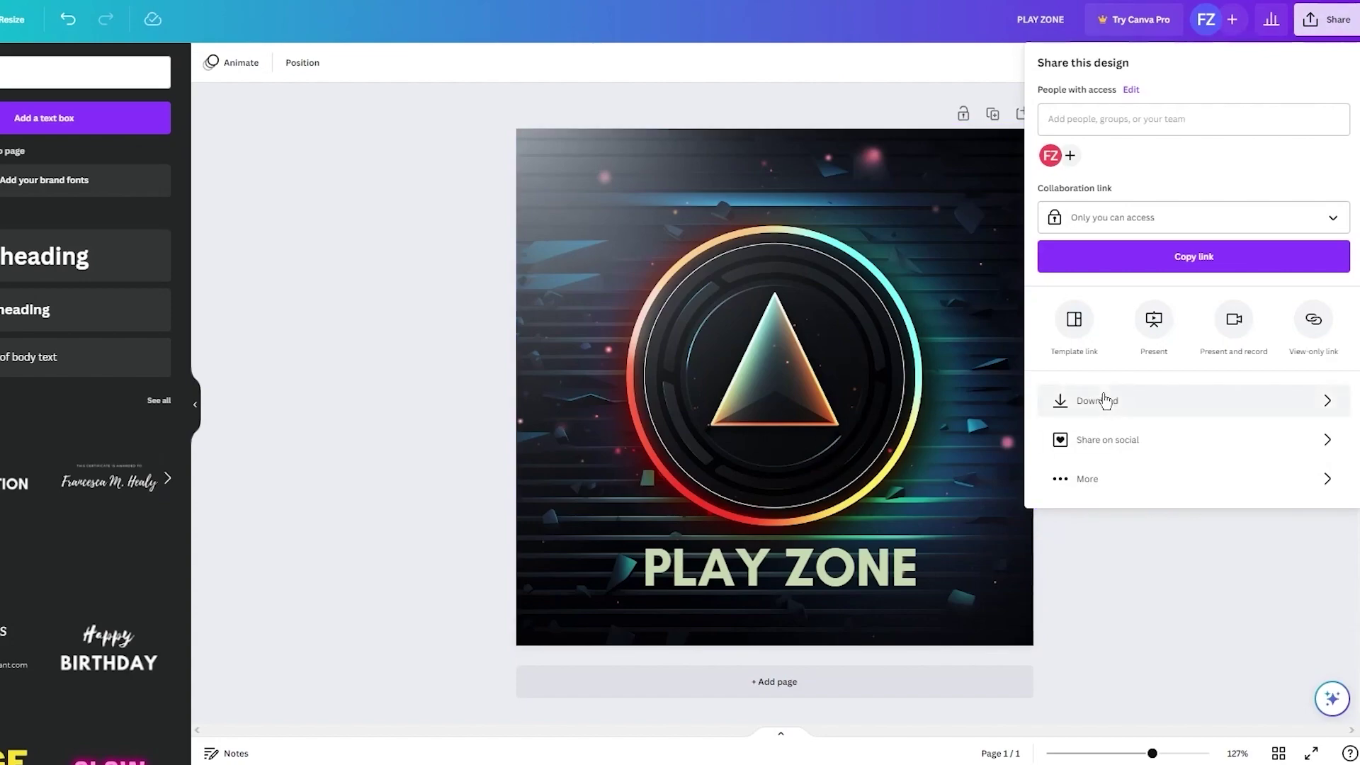
pyautogui.click(1106, 399)
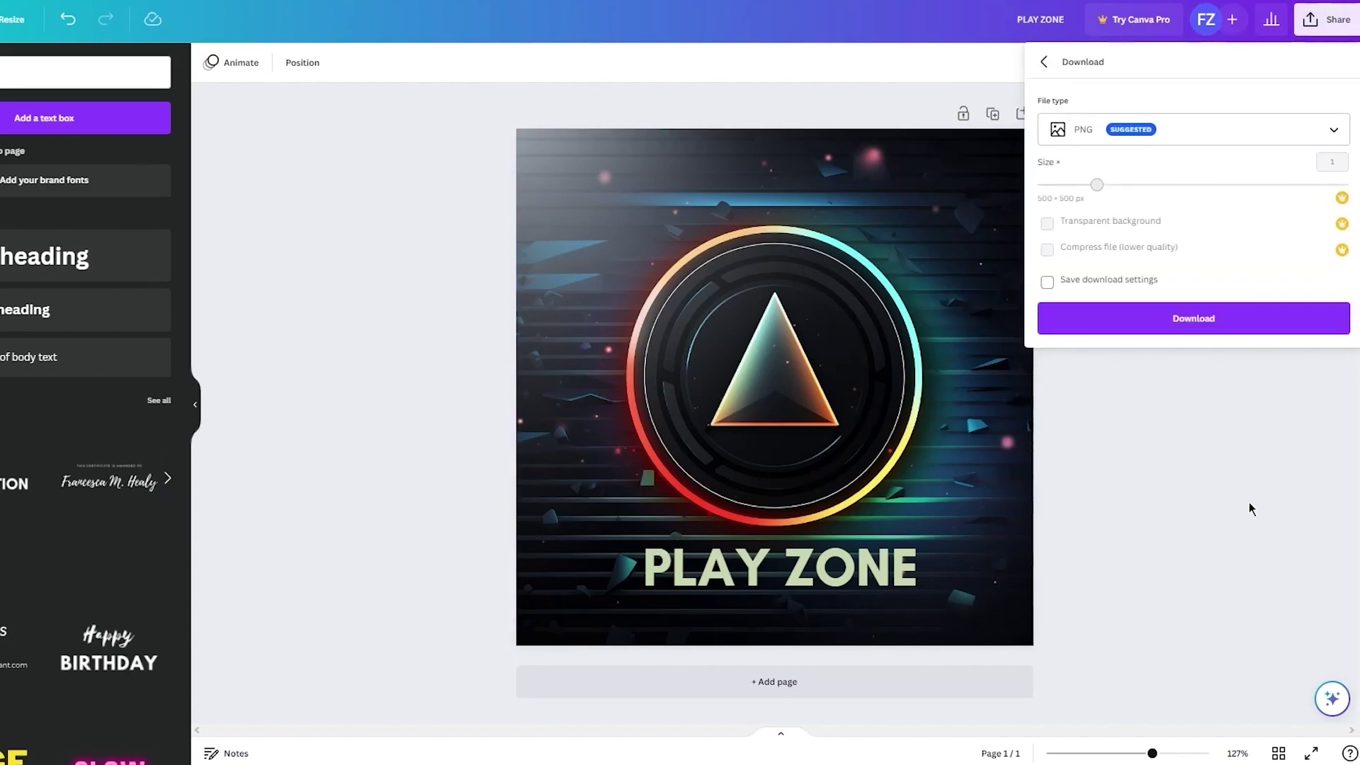